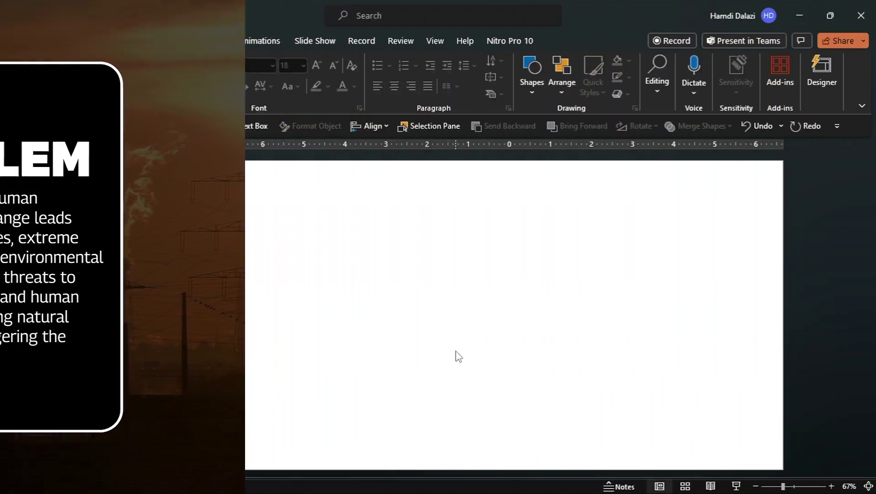
# Draw a plain rectangle covering the whole slide.
pyautogui.click(207, 126)
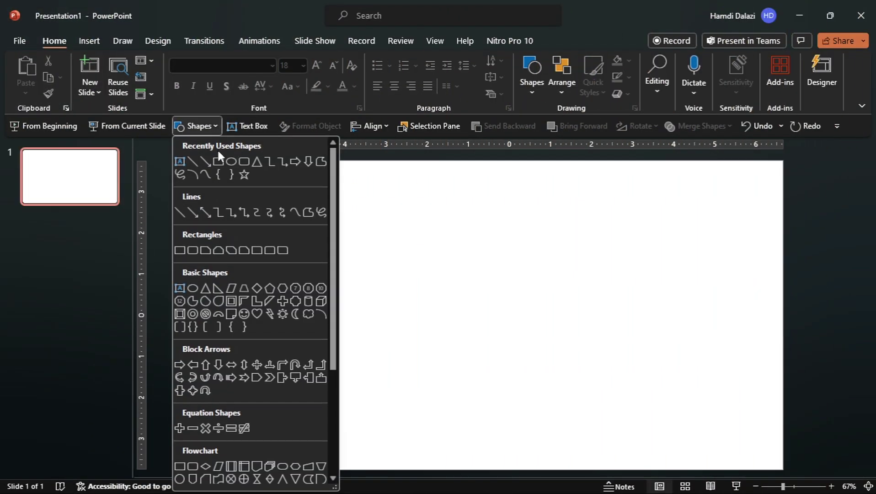
pyautogui.click(220, 162)
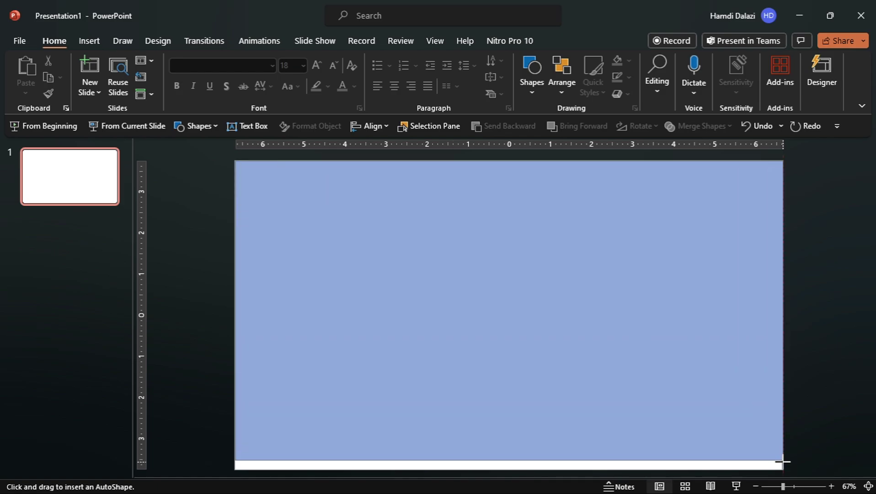
pyautogui.moveTo(233, 158); pyautogui.dragTo(782, 468)
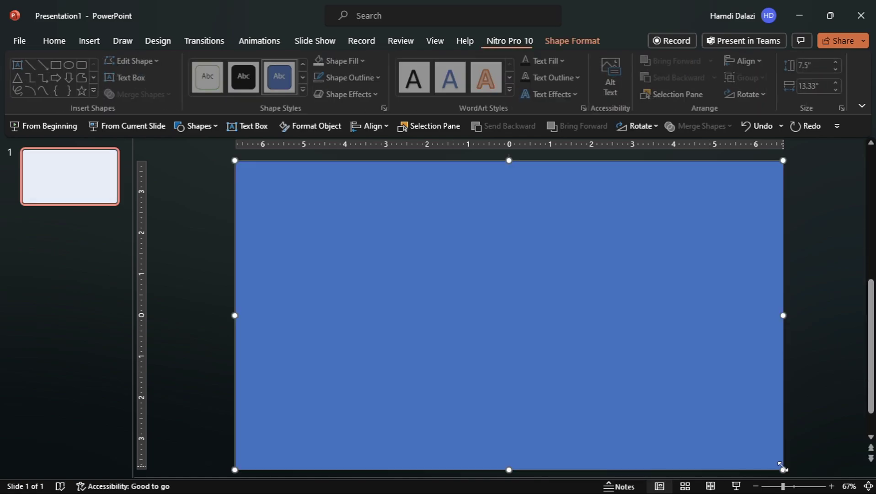
# Draw a 5.63" x 4.63" rounded rectangle with subtler corners on the slide's right side.
pyautogui.click(214, 127)
pyautogui.click(247, 161)
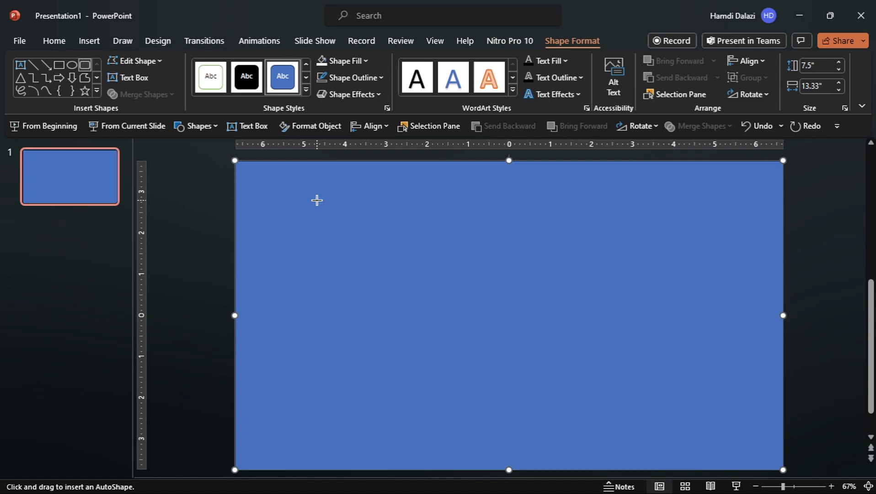
pyautogui.moveTo(316, 200); pyautogui.dragTo(416, 314)
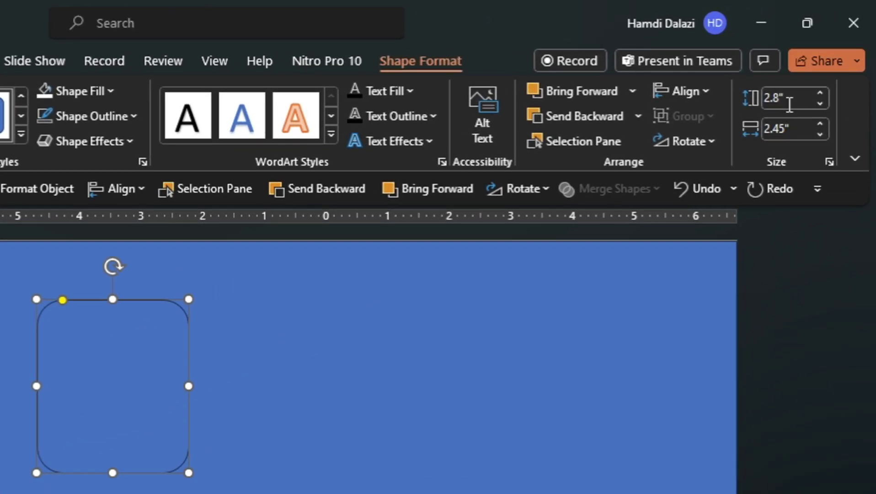
pyautogui.write('5.63')
pyautogui.press('Tab')
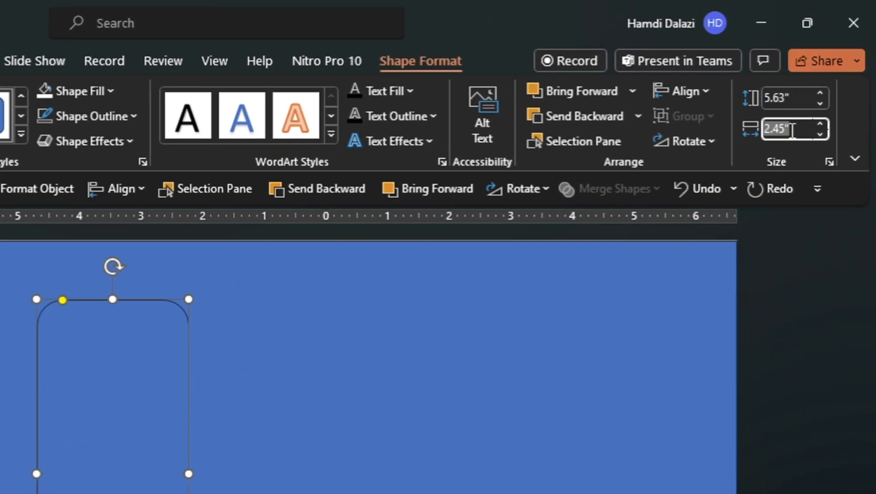
pyautogui.press('BackSpace')
pyautogui.write('63')
pyautogui.press('Return')
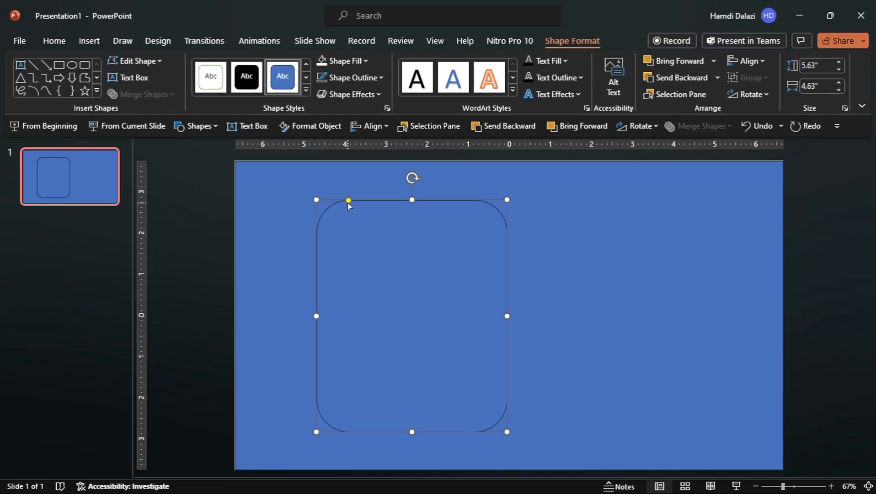
pyautogui.moveTo(349, 200); pyautogui.dragTo(329, 200)
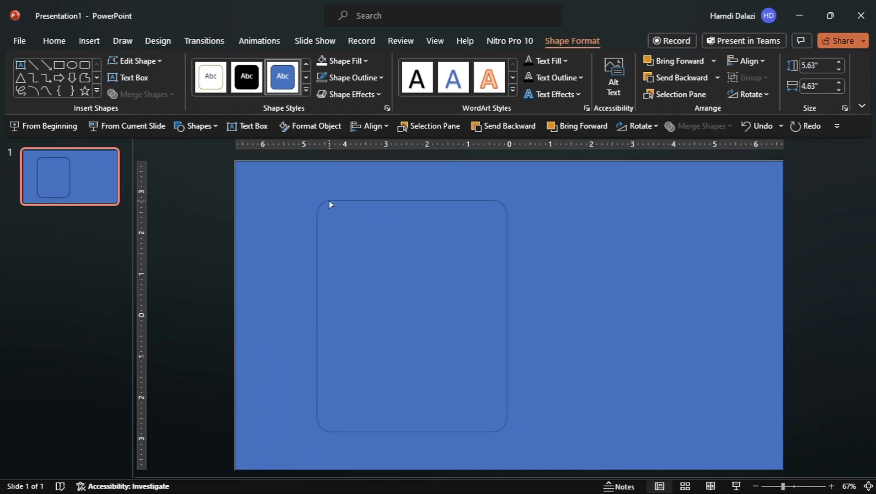
pyautogui.moveTo(388, 259)
pyautogui.mouseDown()
pyautogui.moveTo(602, 260)
pyautogui.moveTo(587, 255)
pyautogui.mouseUp()
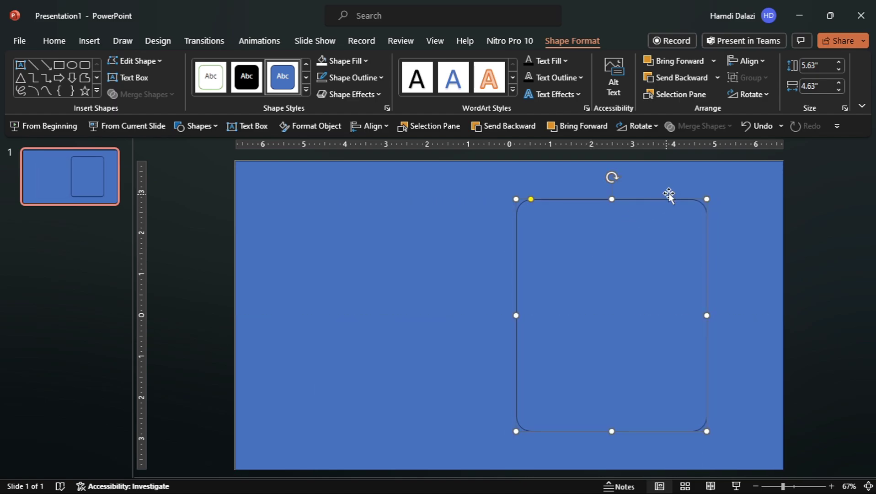
# Fragment the slide rectangle along the rounded card and select the background piece.
pyautogui.click(694, 177)
pyautogui.keyDown('shift'); pyautogui.click(660, 266); pyautogui.keyUp('shift')
pyautogui.click(698, 125)
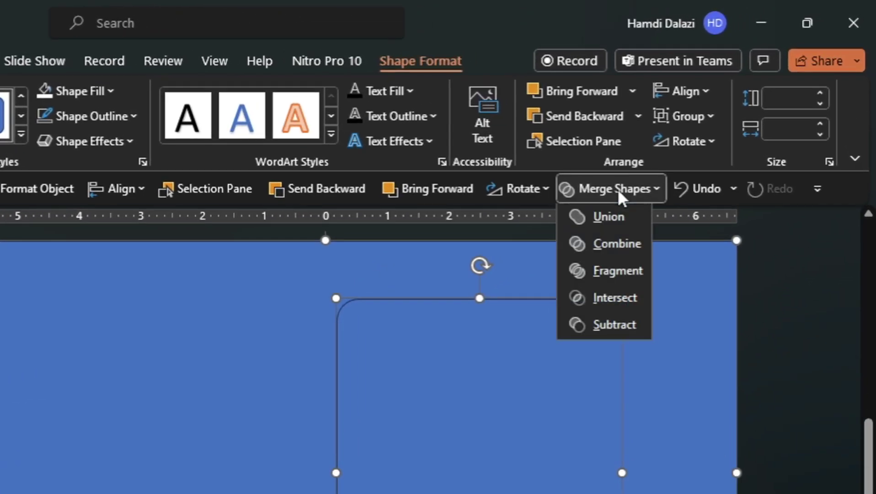
pyautogui.click(627, 272)
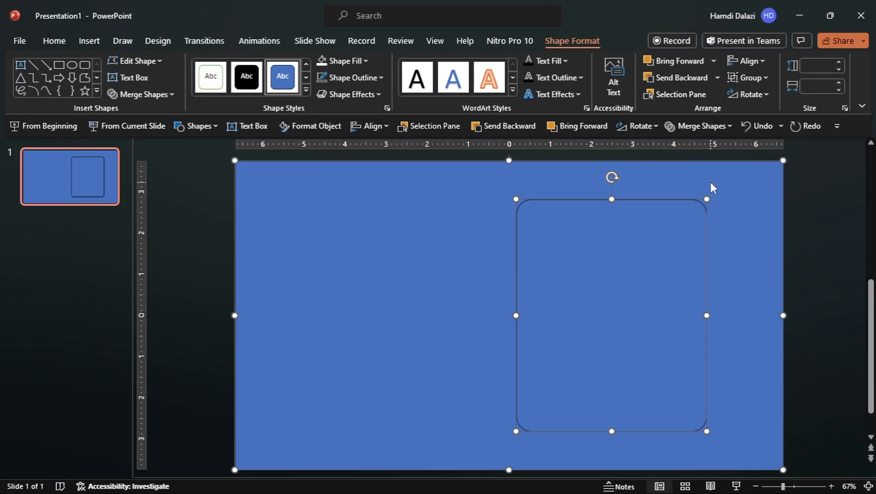
pyautogui.click(460, 250)
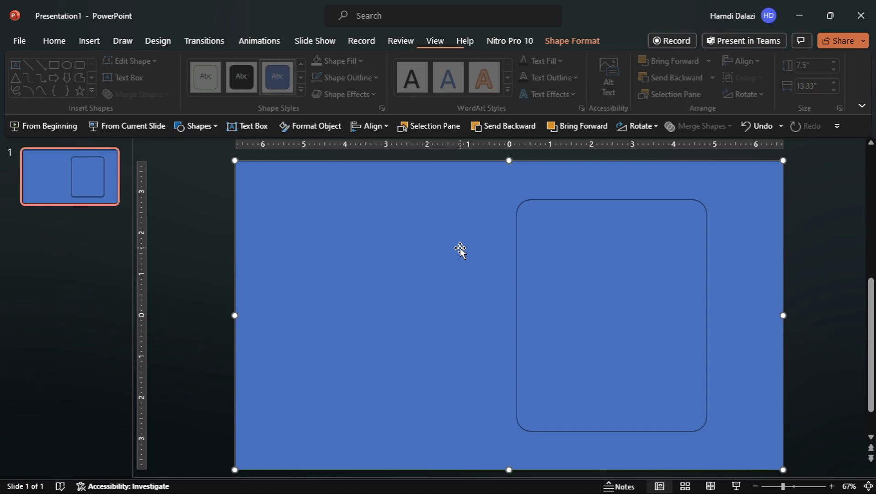
# Choose picture fill for the background piece and copy the sunset factory photo from Clipboard history.
pyautogui.click(328, 128)
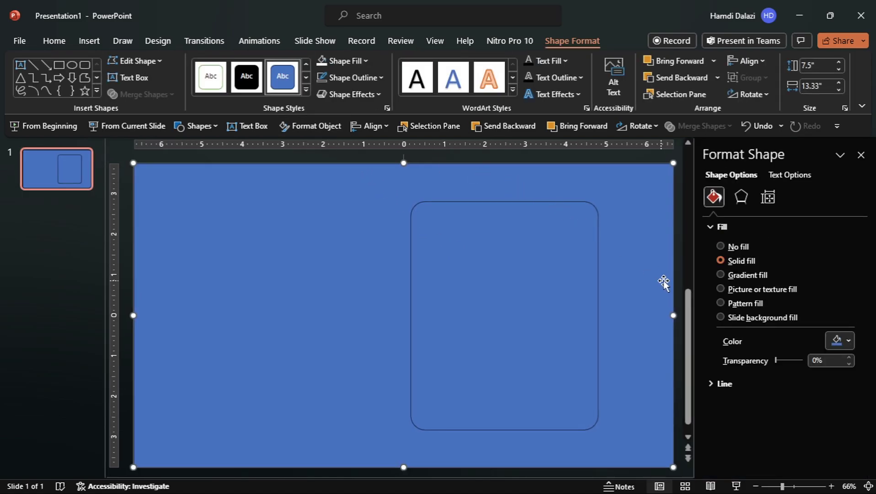
pyautogui.click(720, 288)
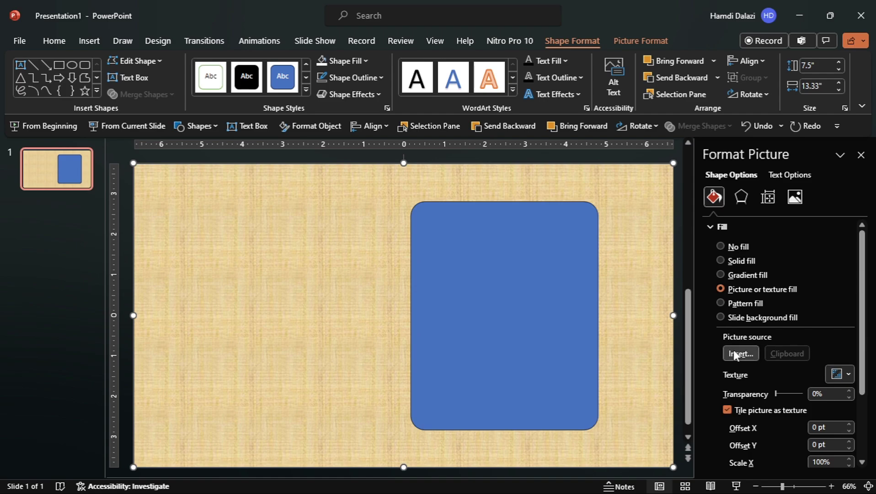
pyautogui.click(60, 41)
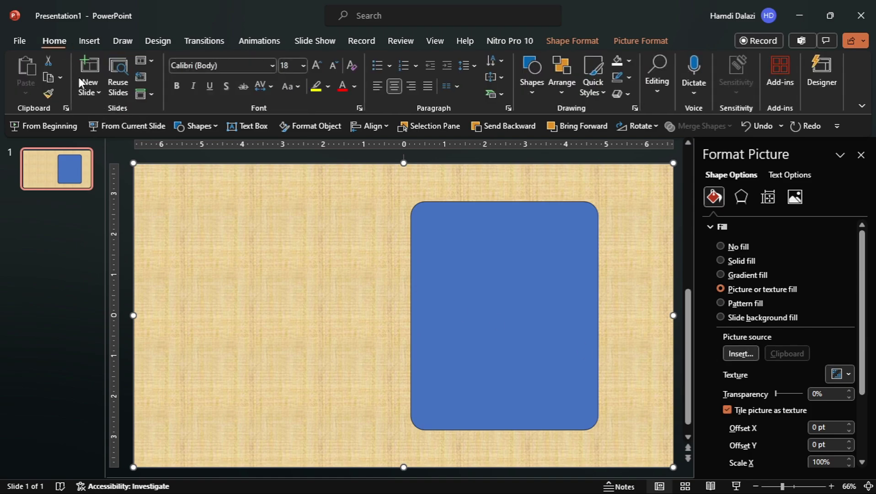
pyautogui.click(66, 108)
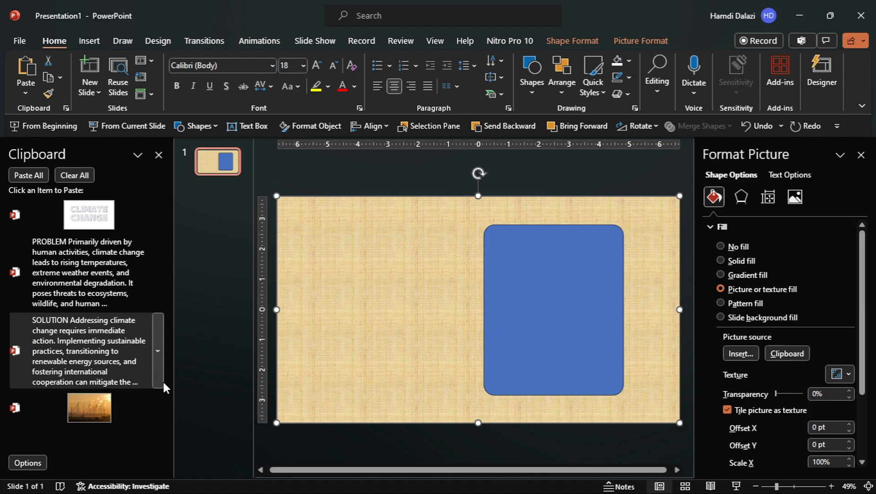
pyautogui.click(89, 408)
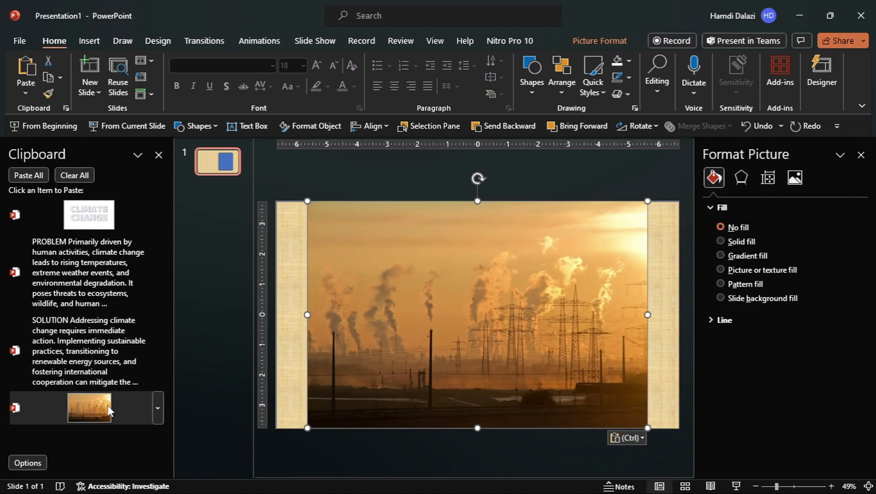
pyautogui.click(158, 154)
pyautogui.hotkey('ctrl', 'c')
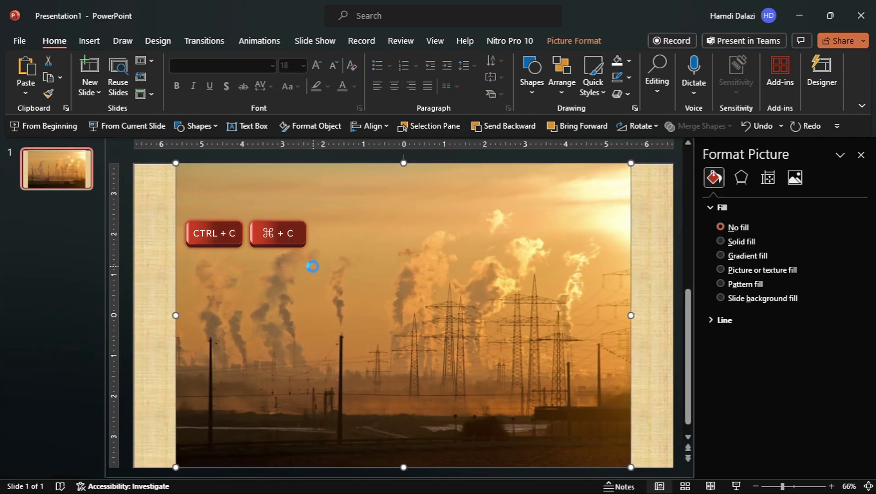
pyautogui.press('Delete')
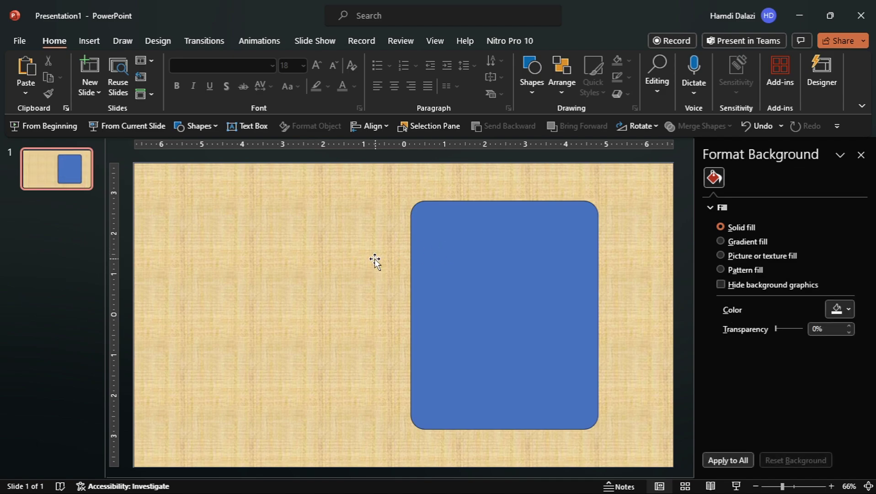
# Fill the background piece with the copied sunset photo.
pyautogui.click(375, 258)
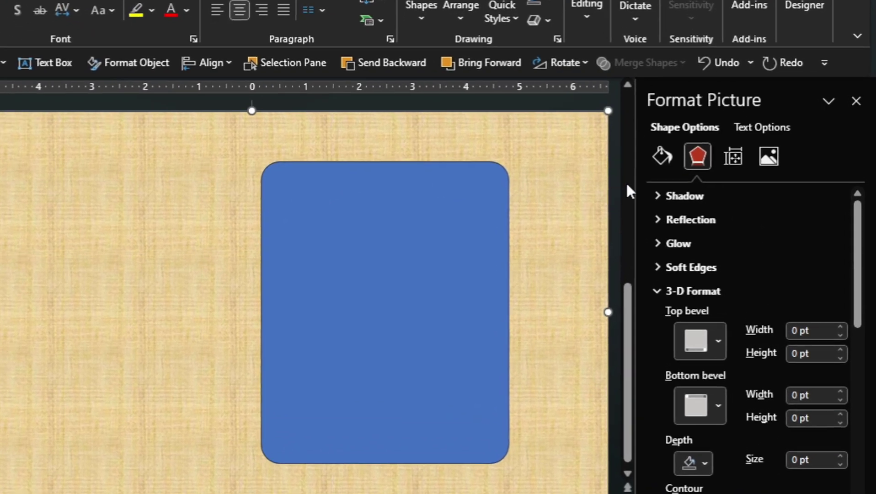
pyautogui.click(661, 159)
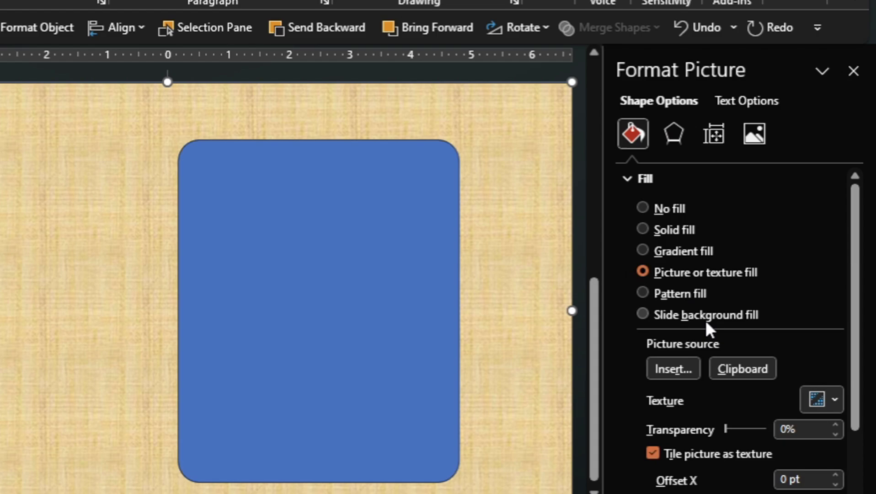
pyautogui.click(723, 368)
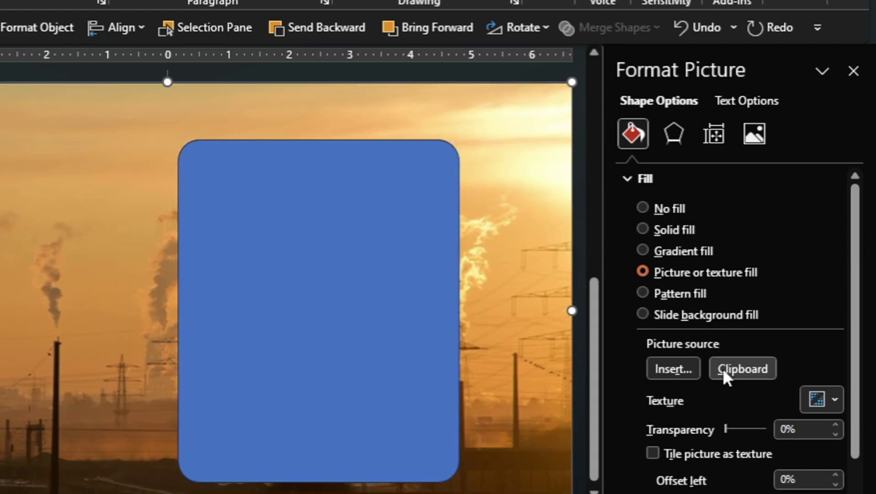
# Darken the photo fill to -70% brightness.
pyautogui.click(756, 138)
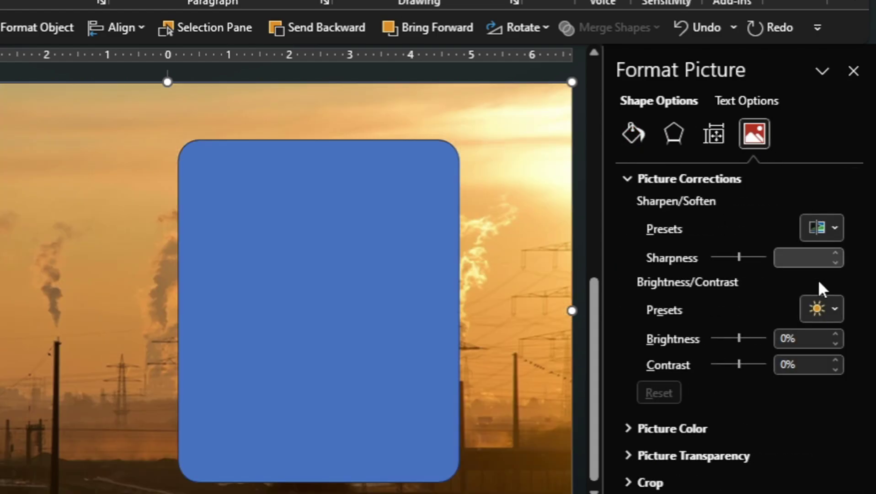
pyautogui.click(784, 342)
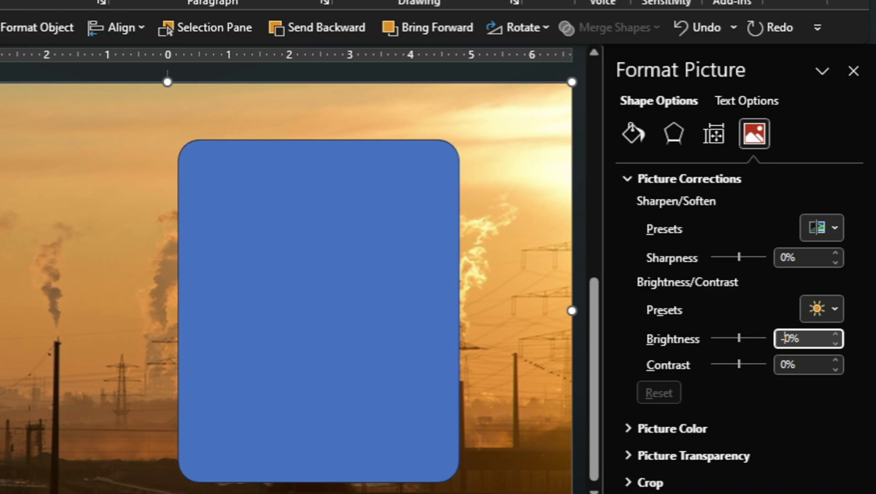
pyautogui.write('6')
pyautogui.press('Return')
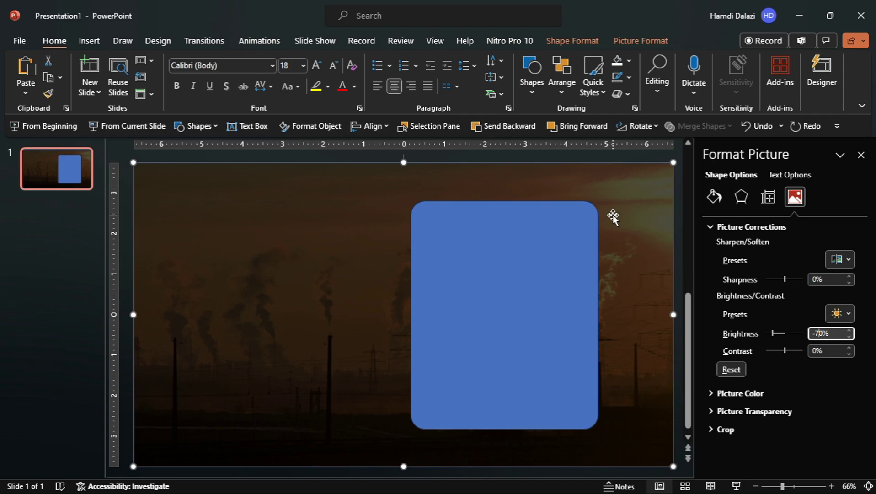
# Remove the background piece's outline and fill the rounded card white.
pyautogui.click(628, 74)
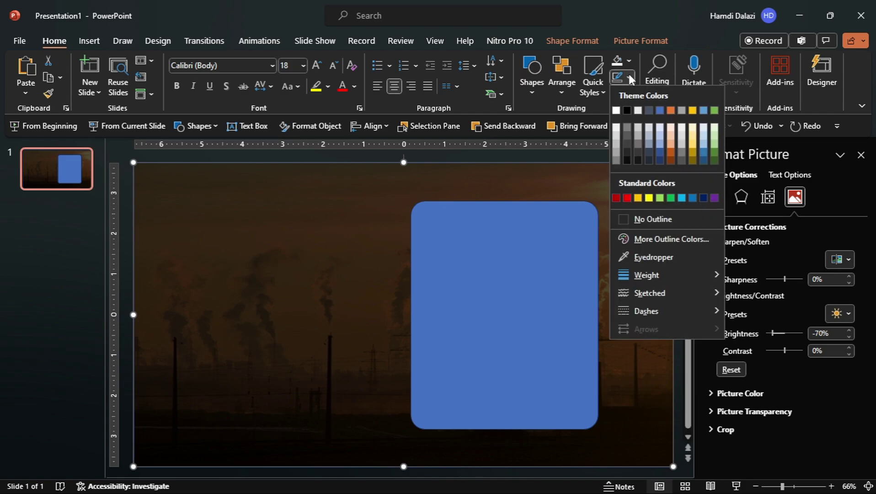
pyautogui.click(650, 218)
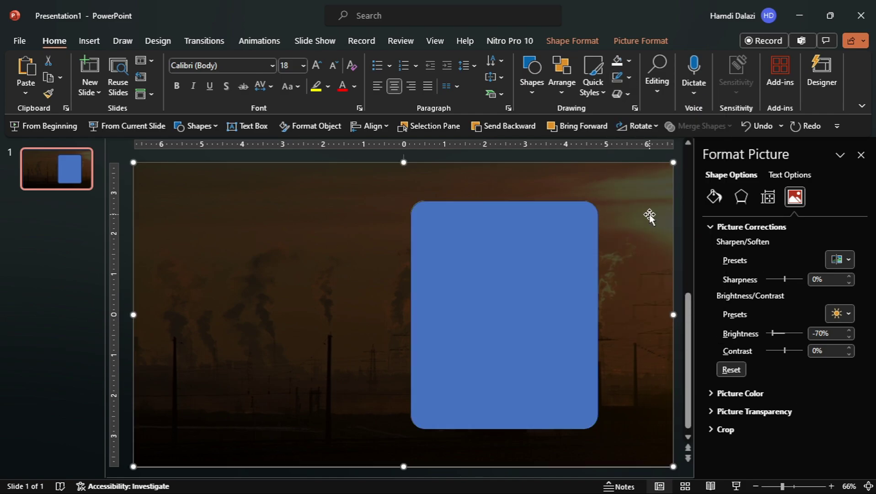
pyautogui.click(547, 233)
pyautogui.click(628, 63)
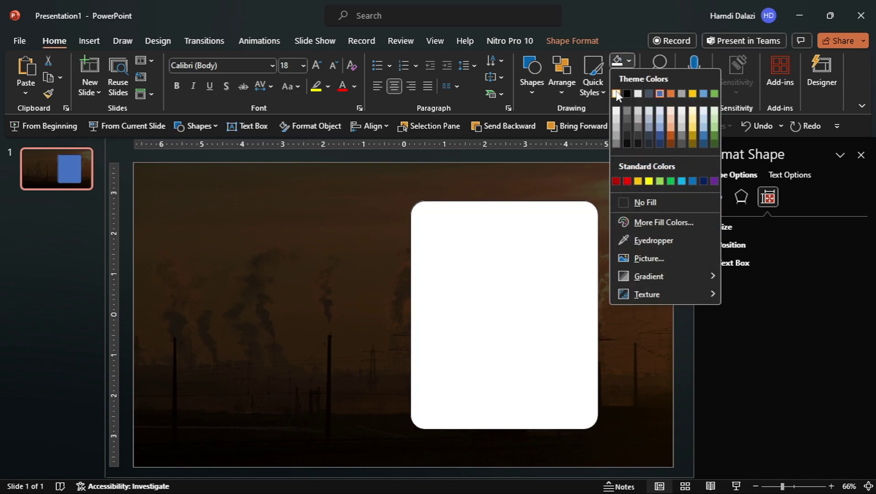
pyautogui.click(616, 91)
# Give the card a thicker white outline and close the formatting pane.
pyautogui.click(630, 77)
pyautogui.click(615, 110)
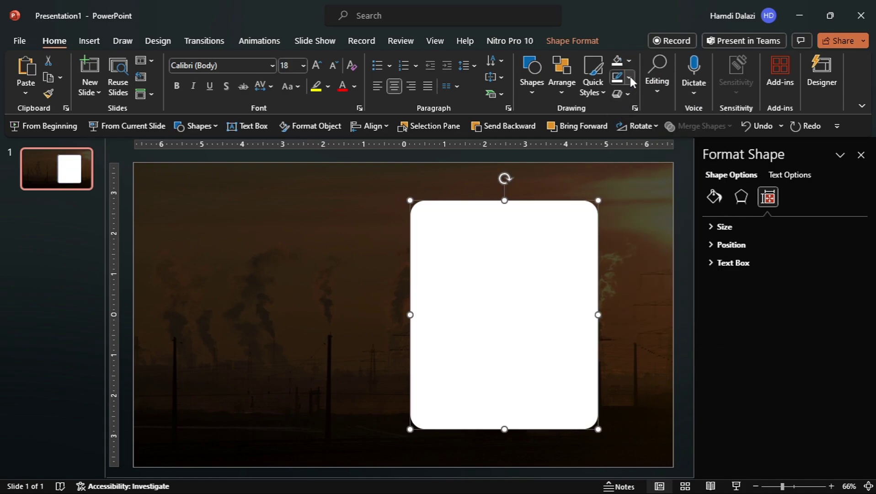
pyautogui.click(629, 74)
pyautogui.moveTo(656, 274)
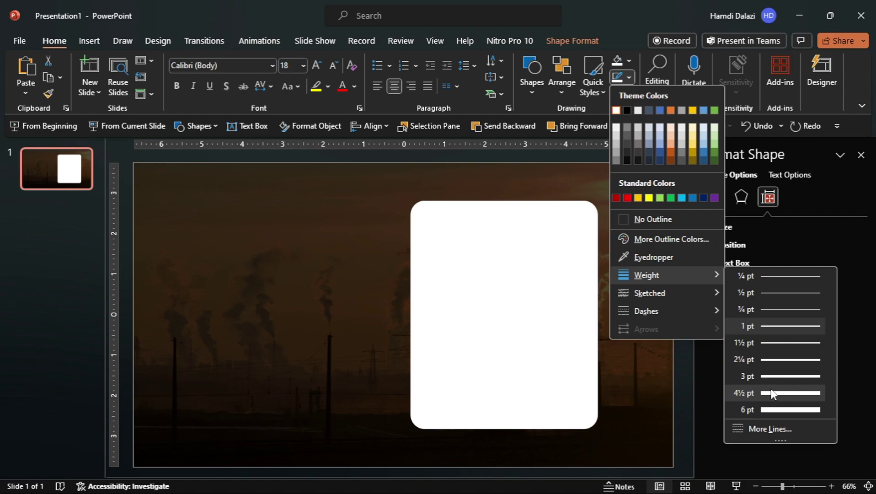
pyautogui.click(770, 408)
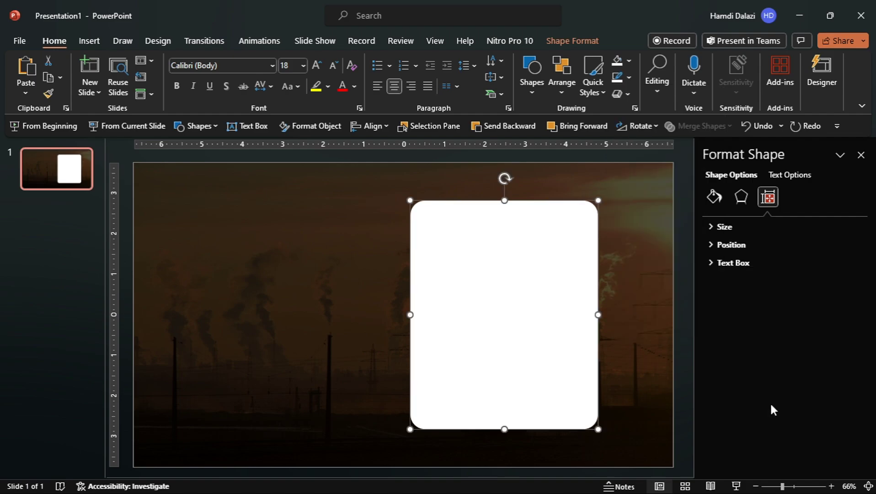
pyautogui.click(860, 154)
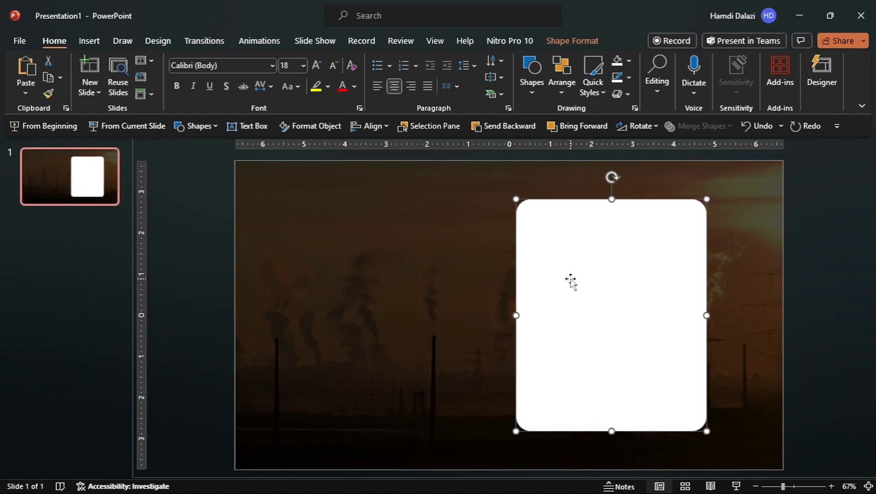
# Paste the SOLUTION heading and paragraph into the white card and duplicate the card leftward.
pyautogui.click(570, 281)
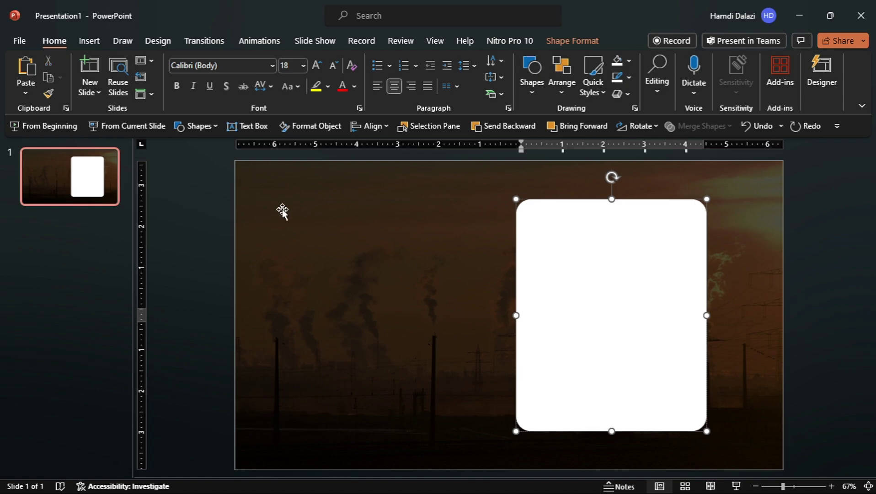
pyautogui.click(66, 108)
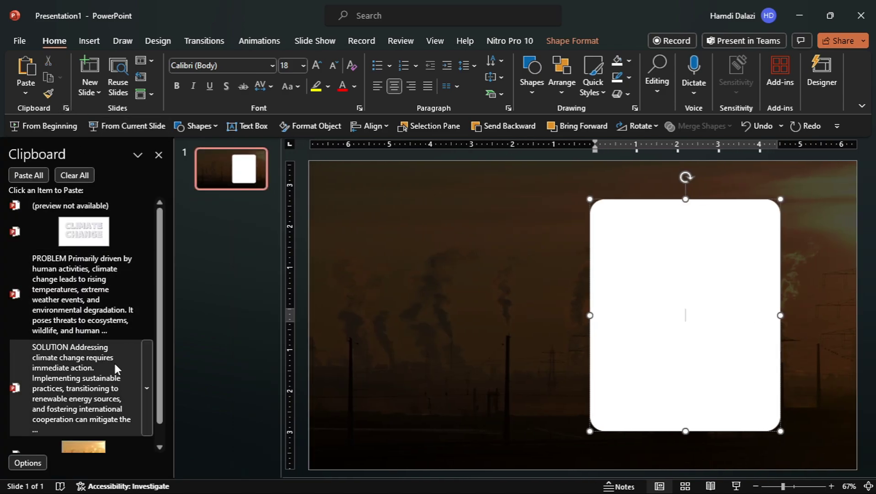
pyautogui.click(113, 361)
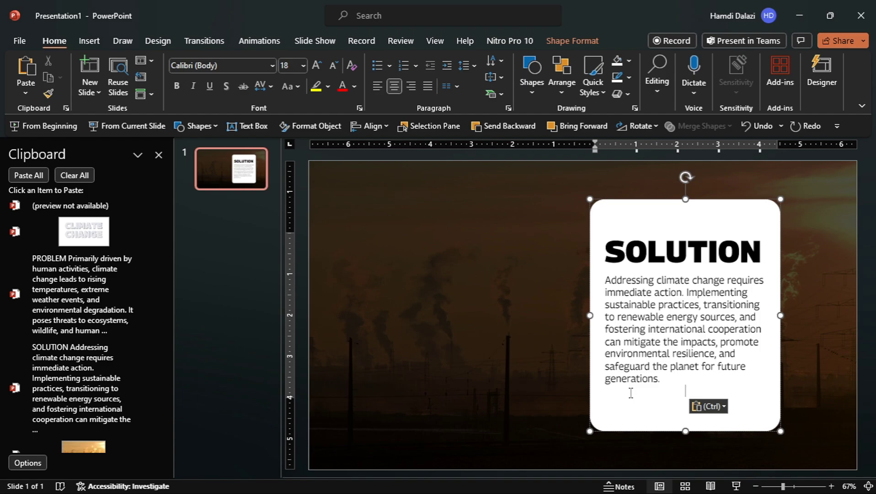
pyautogui.press('BackSpace')
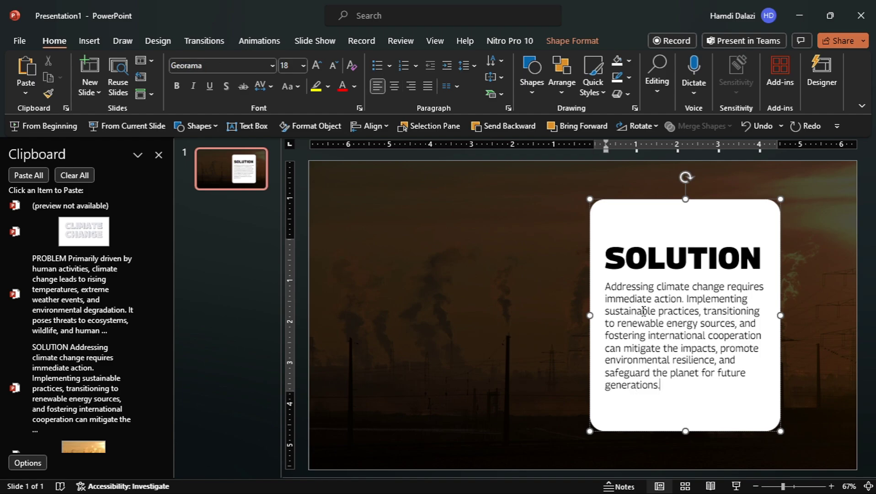
pyautogui.press('Escape')
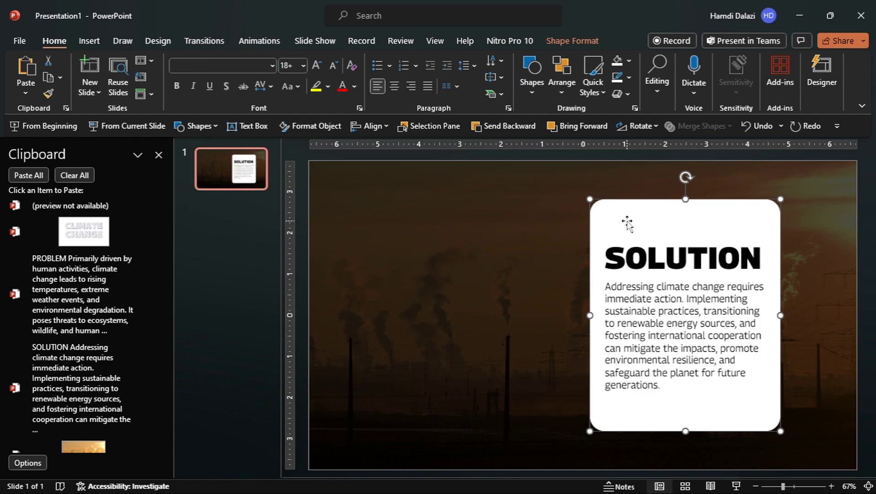
pyautogui.keyDown('ctrl'); pyautogui.keyDown('shift'); pyautogui.moveTo(626, 222); pyautogui.dragTo(432, 222); pyautogui.keyUp('shift'); pyautogui.keyUp('ctrl')
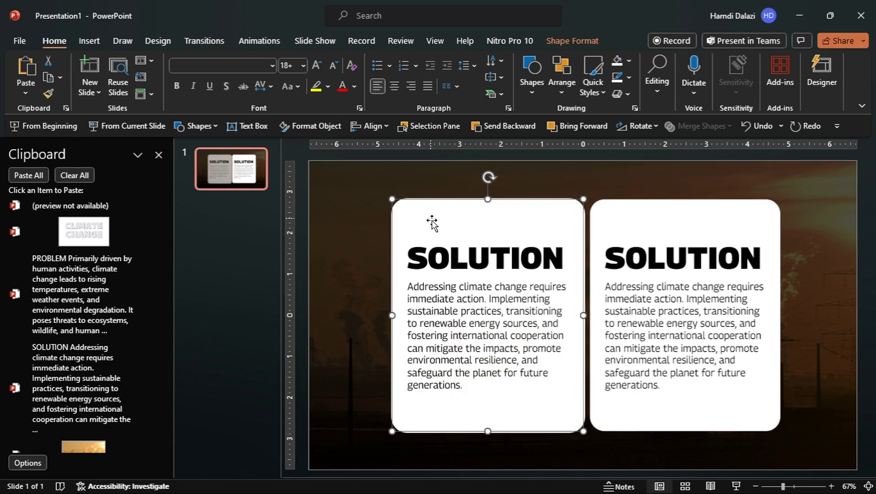
pyautogui.click(583, 40)
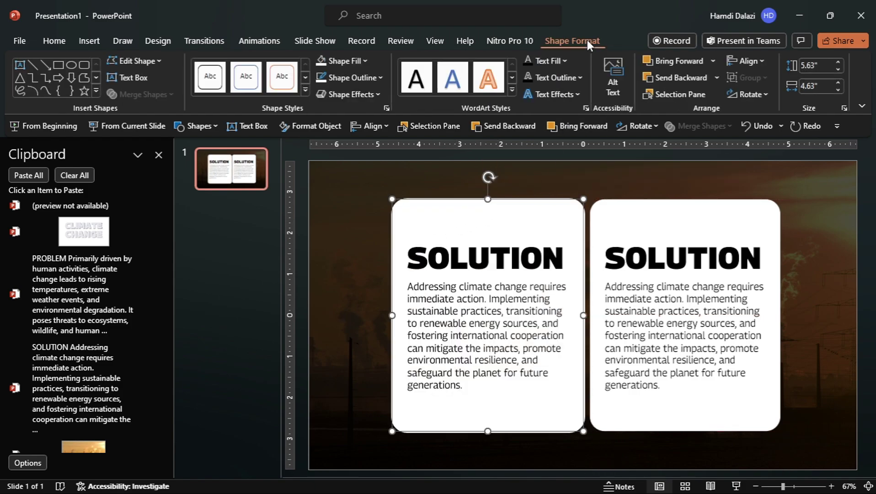
# Make the left card black with white text.
pyautogui.click(364, 61)
pyautogui.click(332, 92)
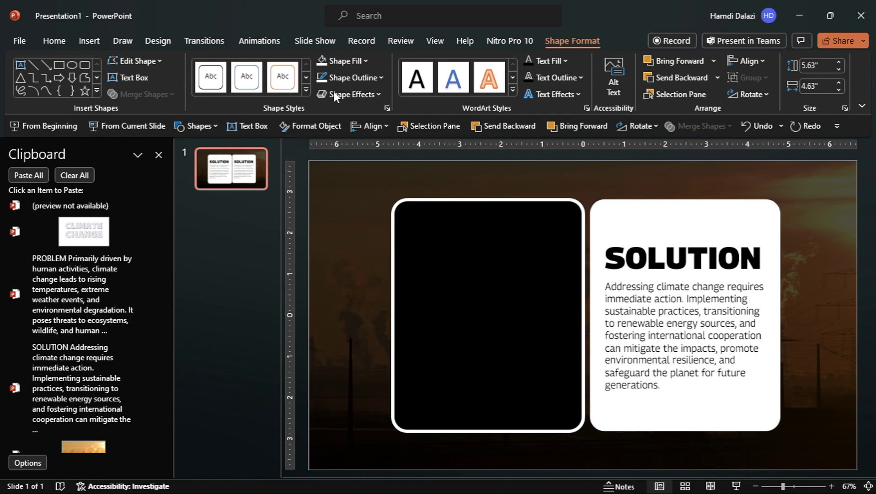
pyautogui.click(561, 61)
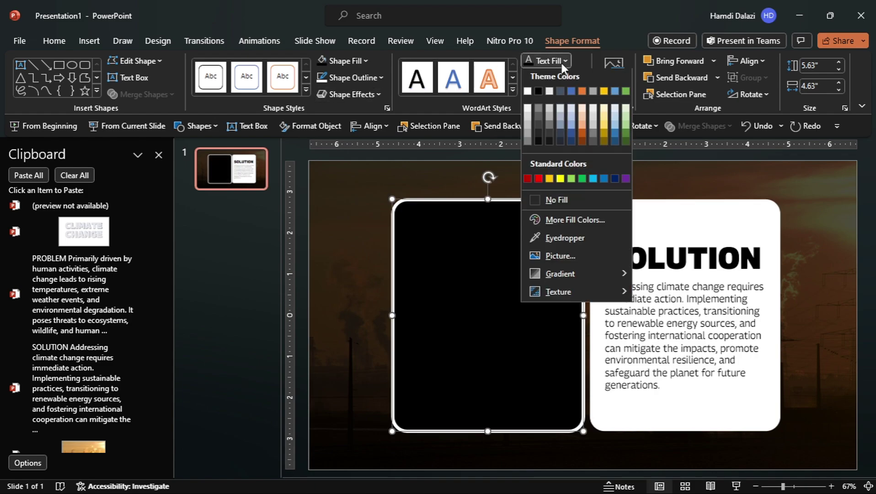
pyautogui.click(527, 91)
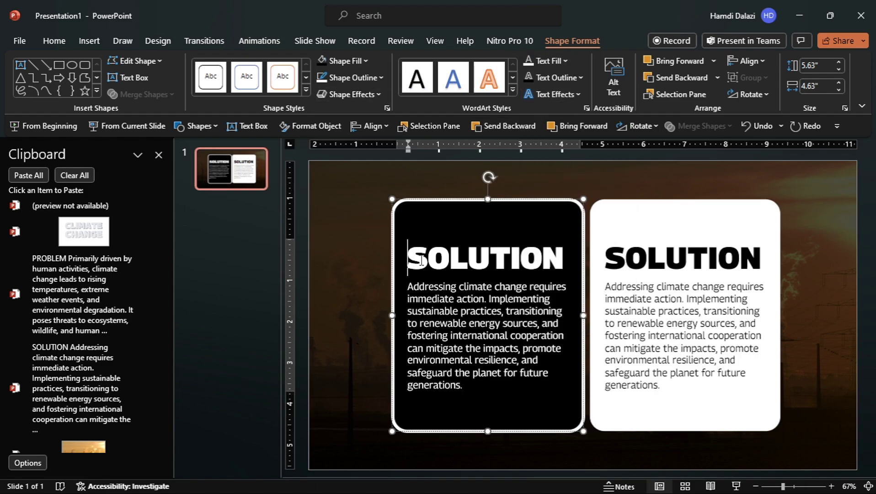
# Replace the left card's SOLUTION text with the PROBLEM heading and paragraph.
pyautogui.moveTo(418, 258); pyautogui.dragTo(465, 385)
pyautogui.press('Delete')
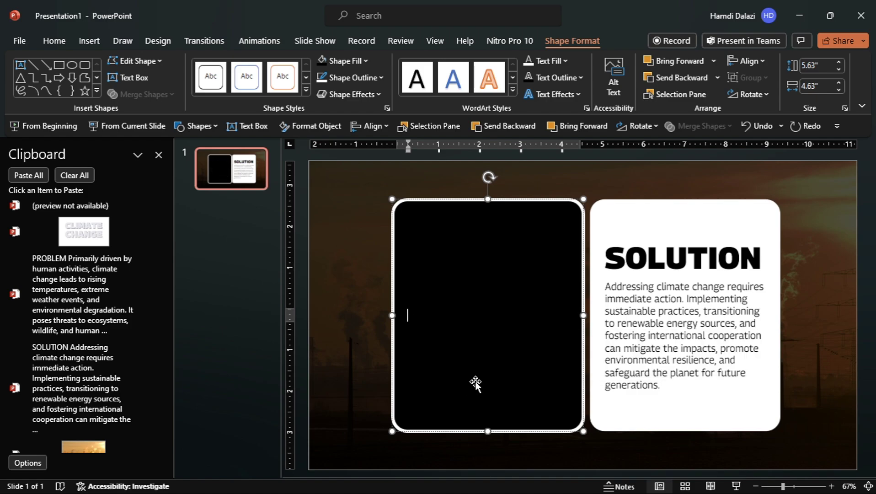
pyautogui.click(106, 304)
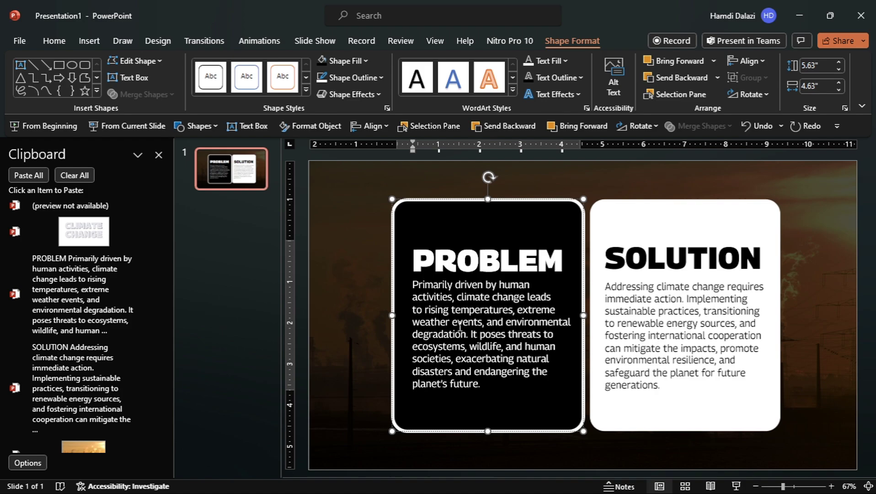
pyautogui.click(158, 154)
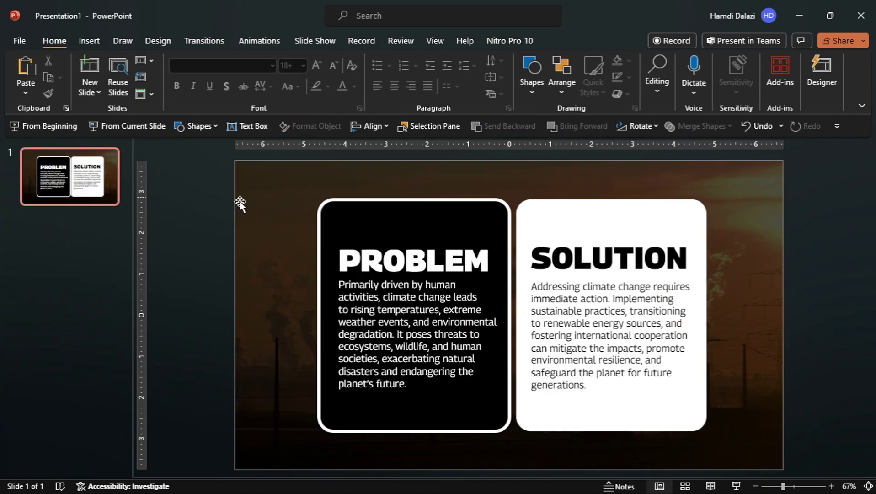
# Duplicate the PROBLEM card further left and group the two cards.
pyautogui.click(416, 234)
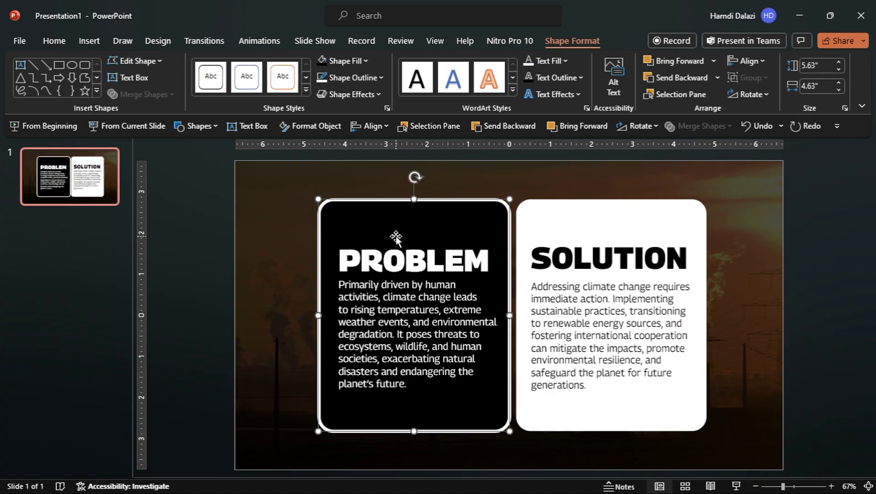
pyautogui.scroll(-4, 395, 235)
pyautogui.moveTo(442, 263); pyautogui.dragTo(352, 268)
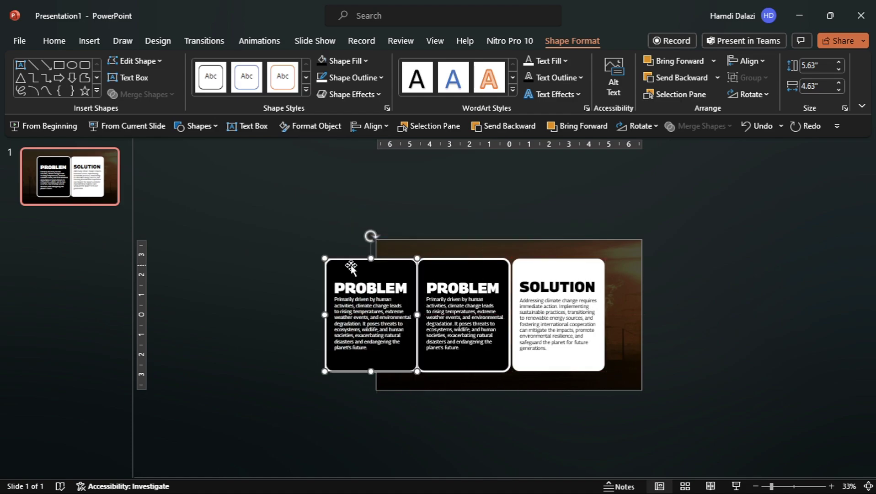
pyautogui.keyDown('shift'); pyautogui.click(442, 265); pyautogui.keyUp('shift')
pyautogui.hotkey('ctrl', 'g')
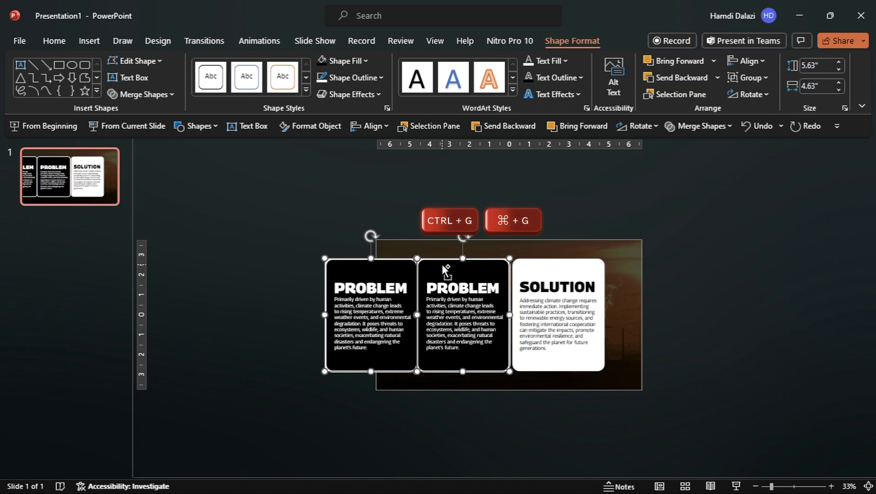
# Apply a perspective 3-D rotation preset to the grouped PROBLEM cards.
pyautogui.rightClick(442, 266)
pyautogui.click(490, 460)
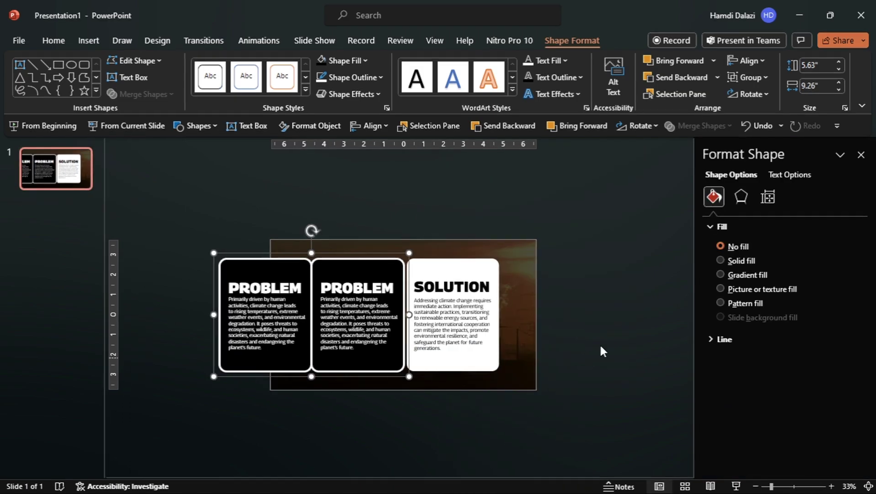
pyautogui.click(667, 112)
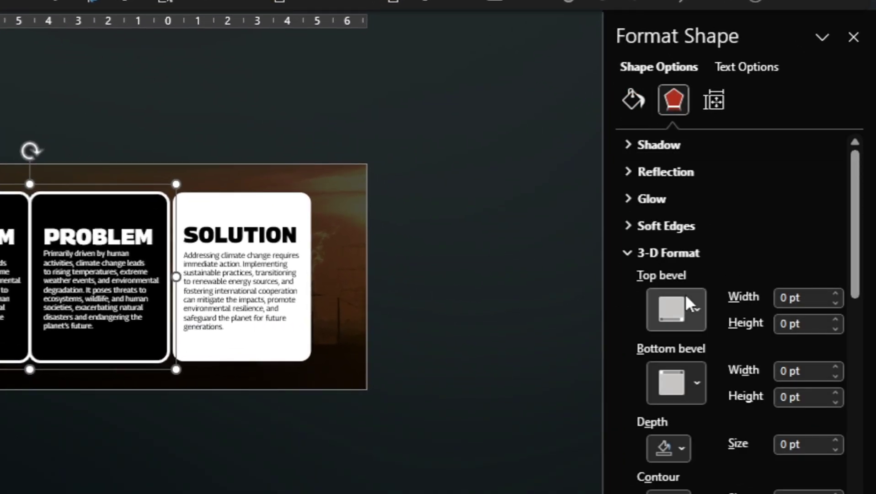
pyautogui.scroll(-3, 688, 303)
pyautogui.click(684, 445)
pyautogui.click(764, 390)
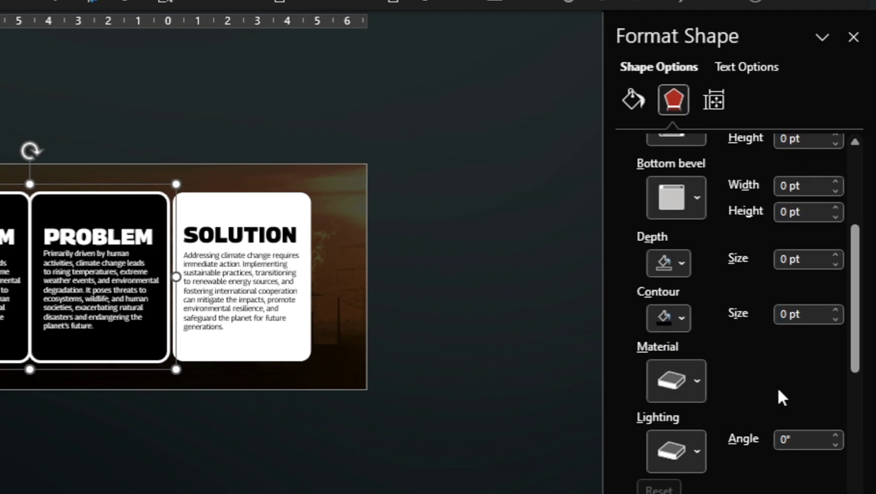
pyautogui.scroll(-1, 778, 397)
pyautogui.scroll(-3, 713, 465)
pyautogui.click(819, 383)
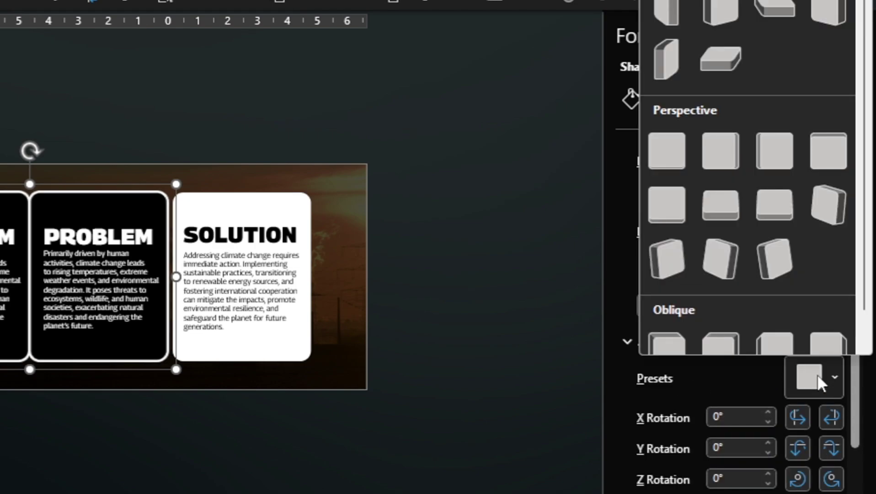
pyautogui.click(665, 152)
pyautogui.scroll(-2, 733, 377)
pyautogui.scroll(-2, 727, 367)
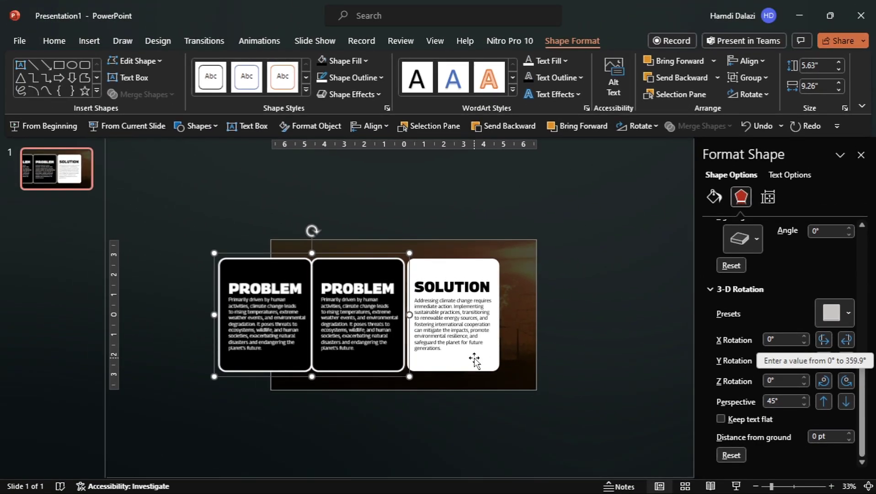
pyautogui.keyDown('ctrl'); pyautogui.scroll(3, 284, 310); pyautogui.keyUp('ctrl')
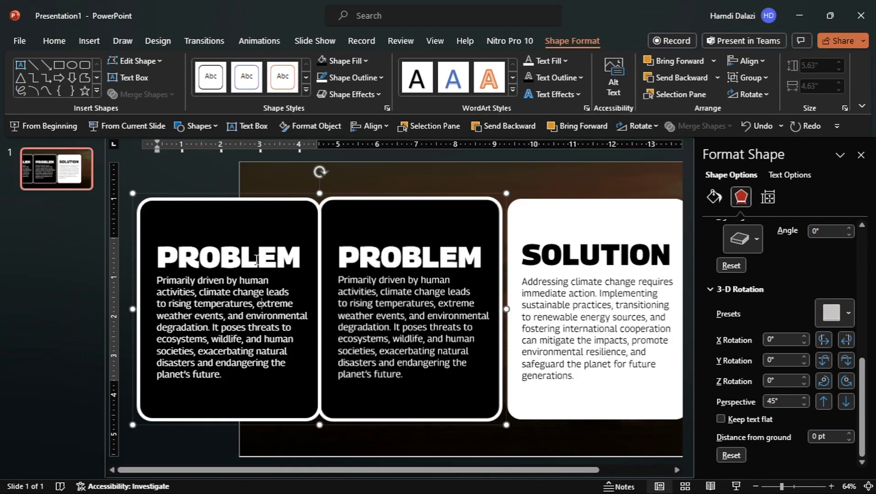
pyautogui.press('Escape')
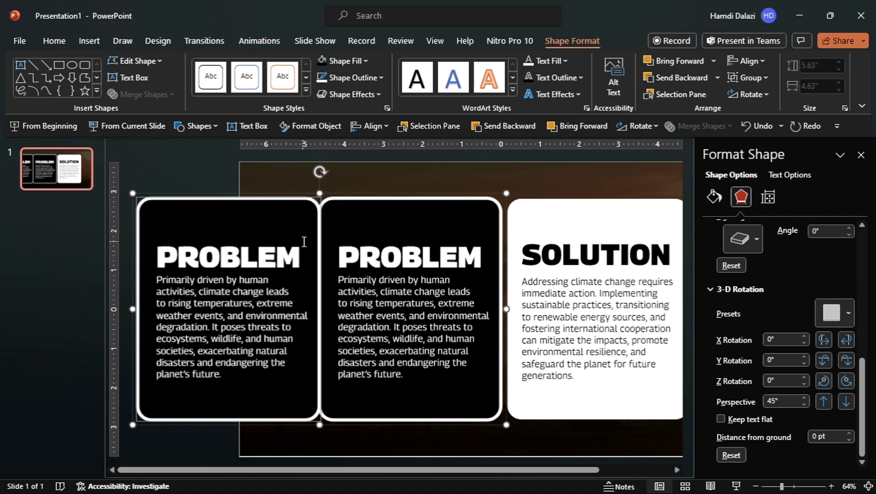
# Give the left card no fill, no outline and no text fill.
pyautogui.click(363, 63)
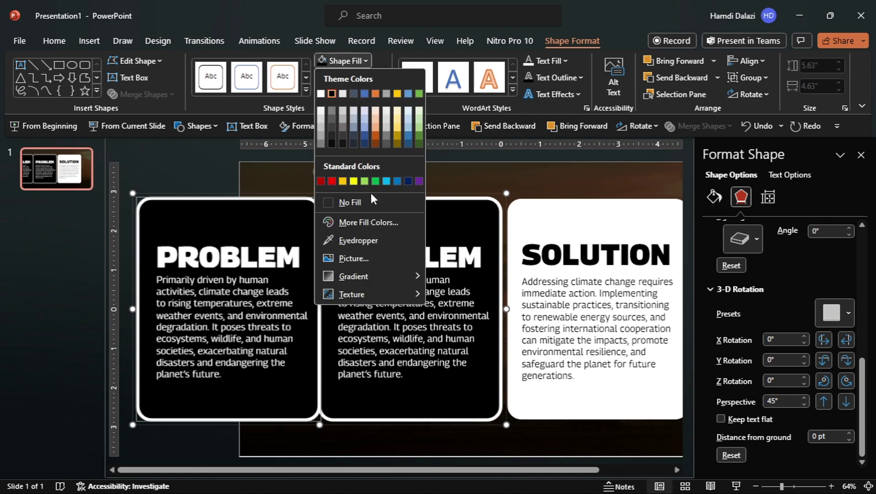
pyautogui.click(368, 203)
pyautogui.click(366, 78)
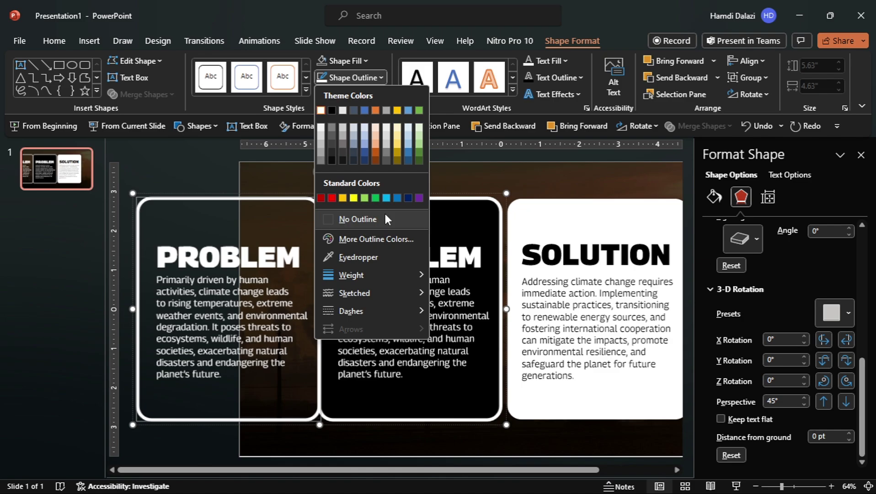
pyautogui.click(369, 215)
pyautogui.click(542, 60)
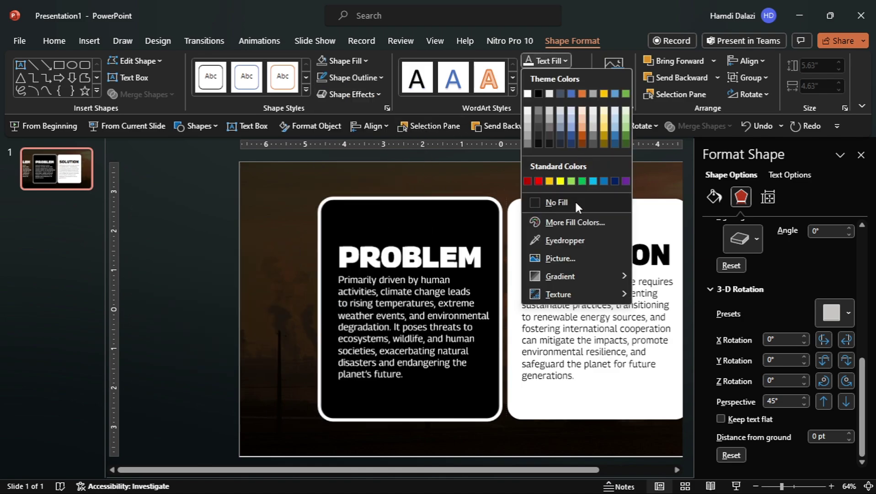
pyautogui.click(576, 200)
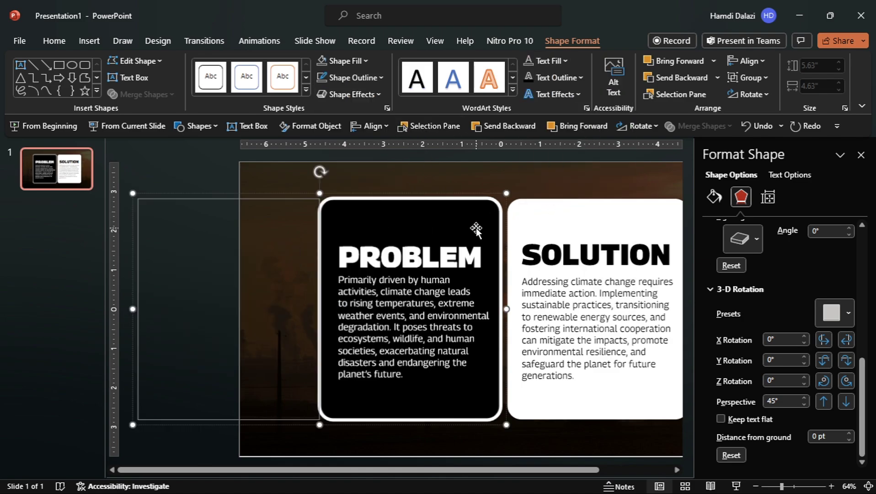
pyautogui.keyDown('ctrl'); pyautogui.scroll(-2, 421, 229); pyautogui.keyUp('ctrl')
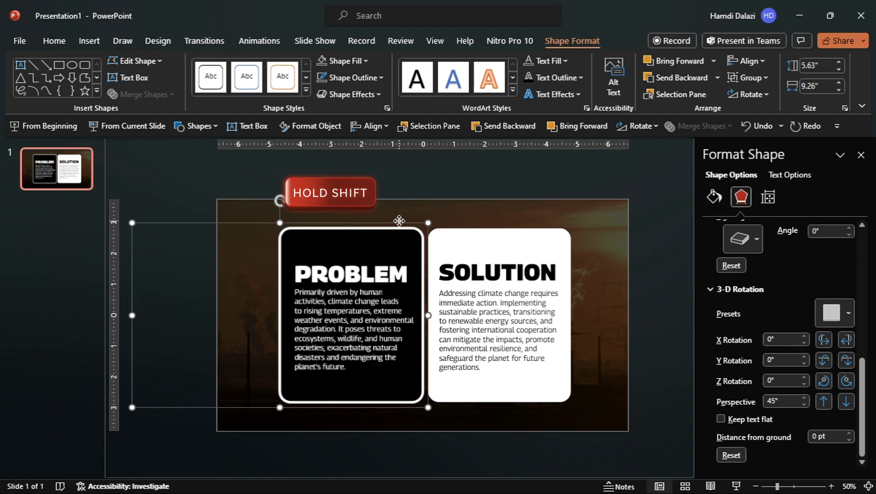
# Move the PROBLEM group over the SOLUTION card, then use the background photo's right-click menu.
pyautogui.moveTo(399, 223); pyautogui.dragTo(537, 232)
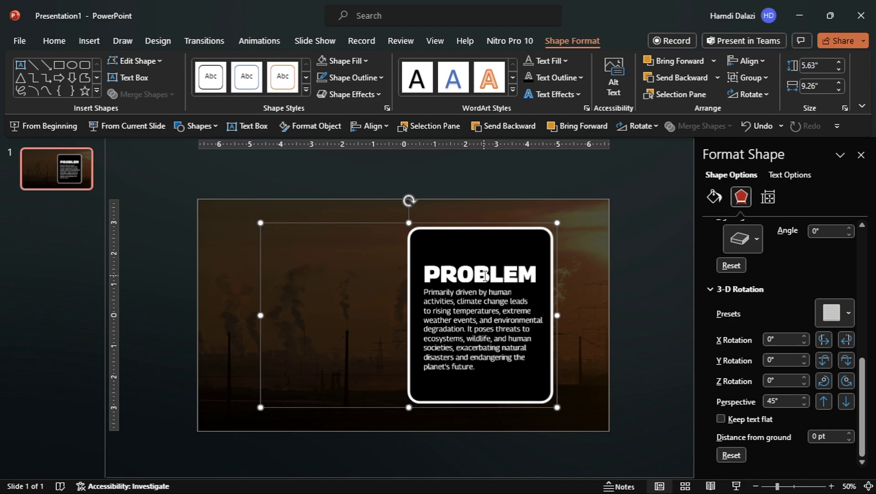
pyautogui.click(444, 211)
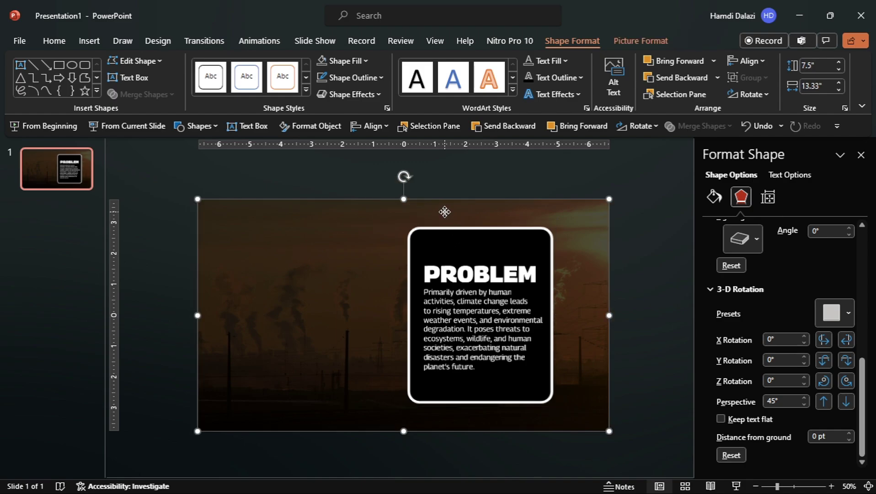
pyautogui.rightClick(443, 211)
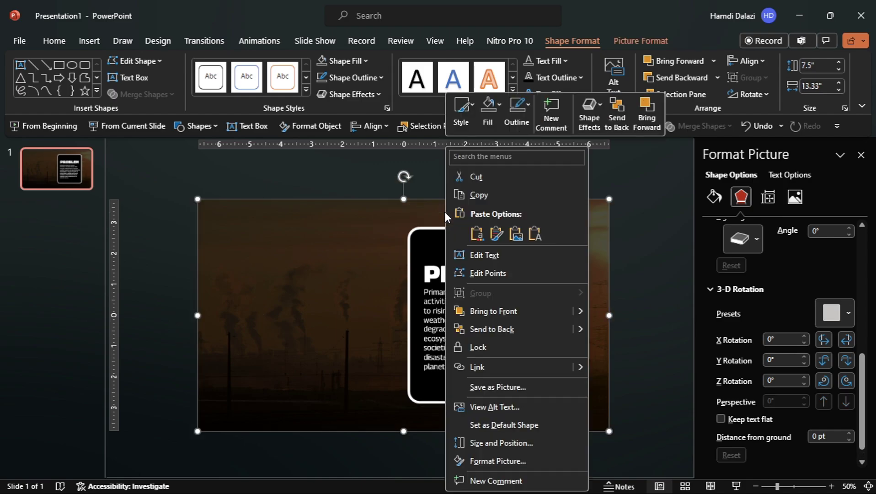
pyautogui.click(486, 313)
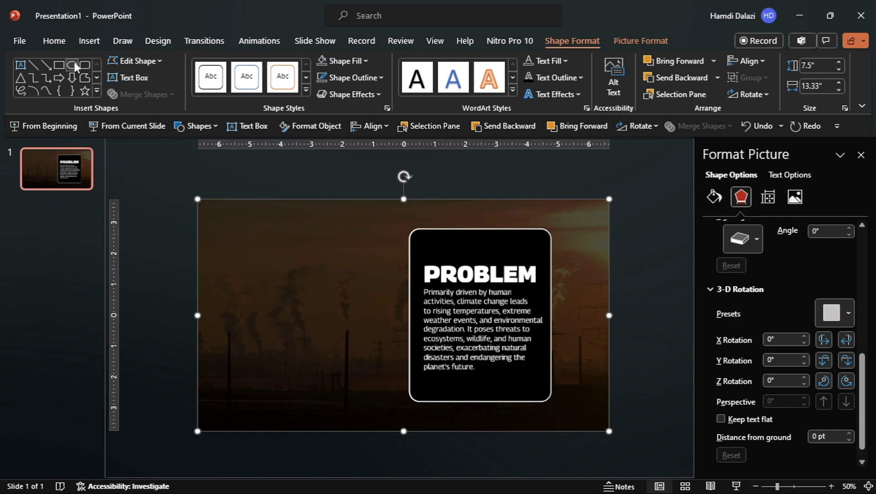
# Paste the CLIMATE CHANGE title from Clipboard history onto the slide's left side.
pyautogui.click(62, 44)
pyautogui.click(66, 106)
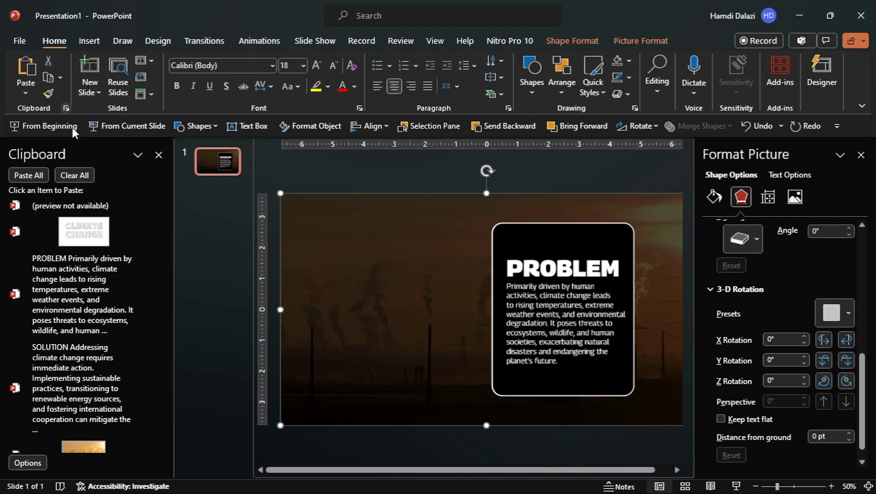
pyautogui.click(83, 231)
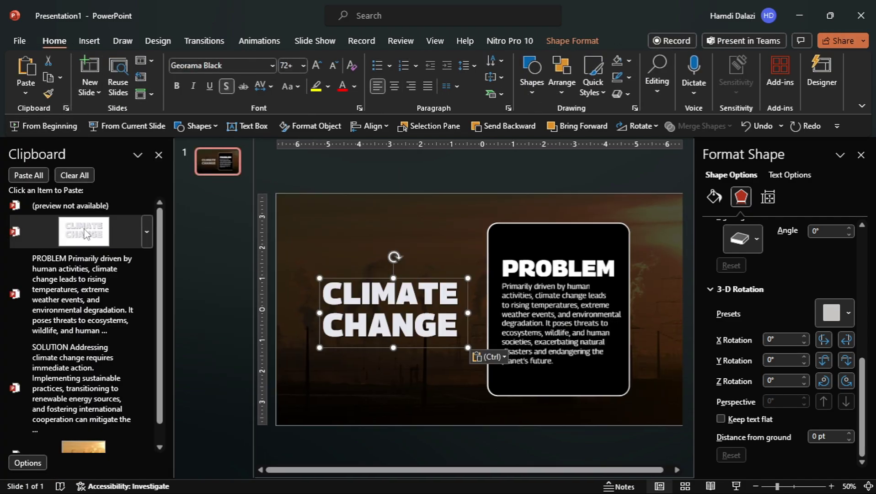
pyautogui.click(158, 155)
pyautogui.click(291, 304)
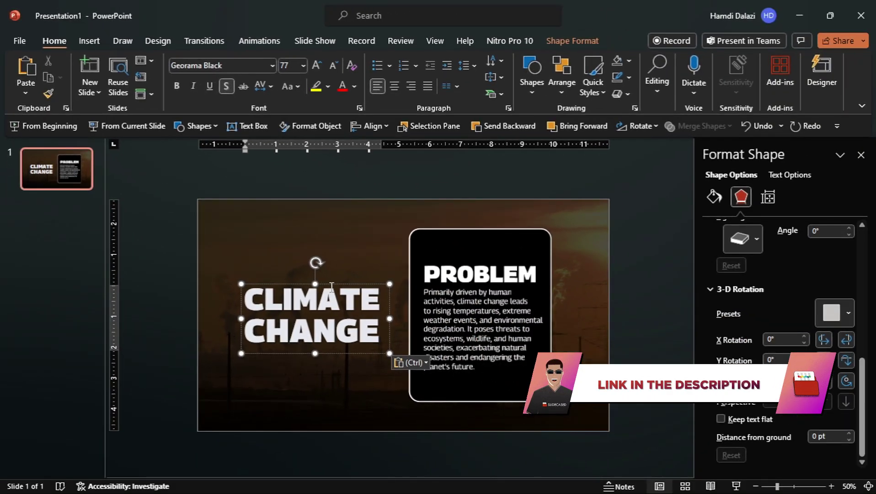
pyautogui.click(331, 284)
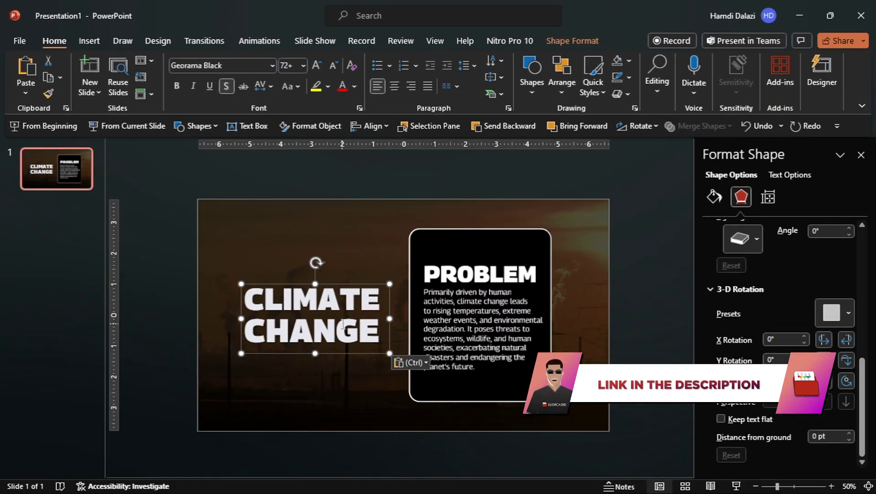
# Duplicate slide 1 and set the card group's X rotation to 270° on slide 2.
pyautogui.click(80, 171)
pyautogui.hotkey('ctrl', 'd')
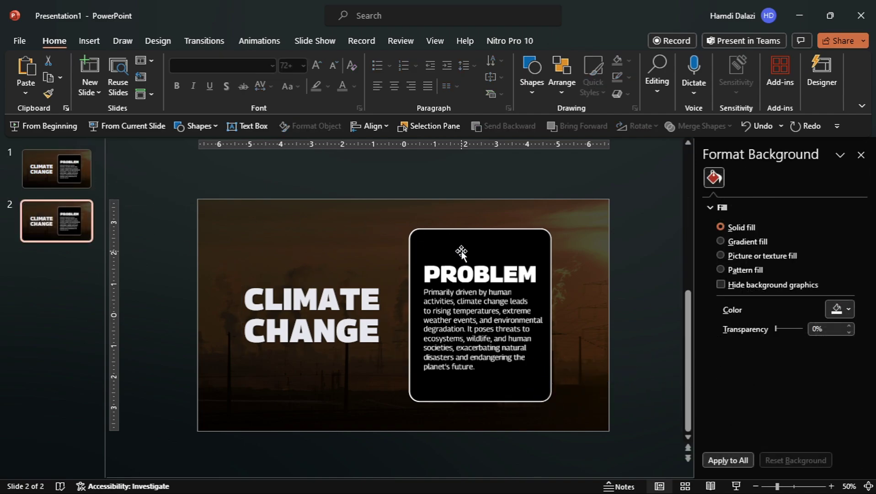
pyautogui.click(460, 252)
pyautogui.click(740, 197)
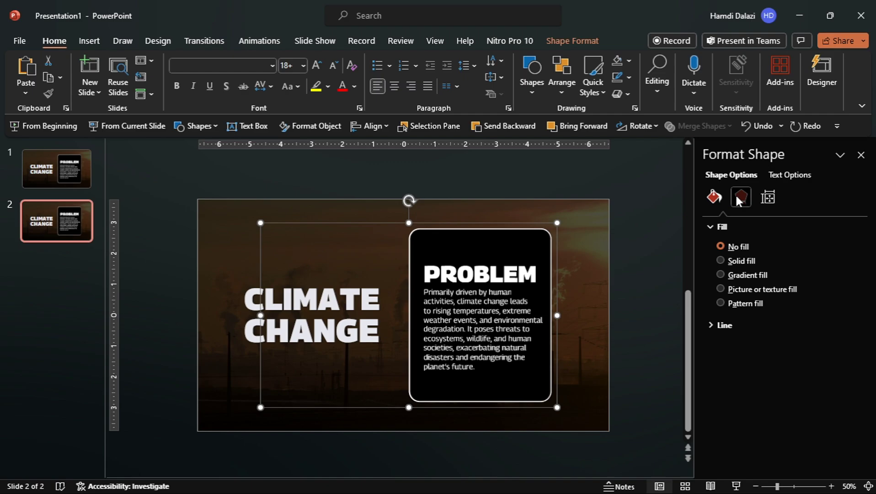
pyautogui.scroll(-3, 766, 397)
pyautogui.scroll(-2, 767, 401)
pyautogui.scroll(-2, 767, 401)
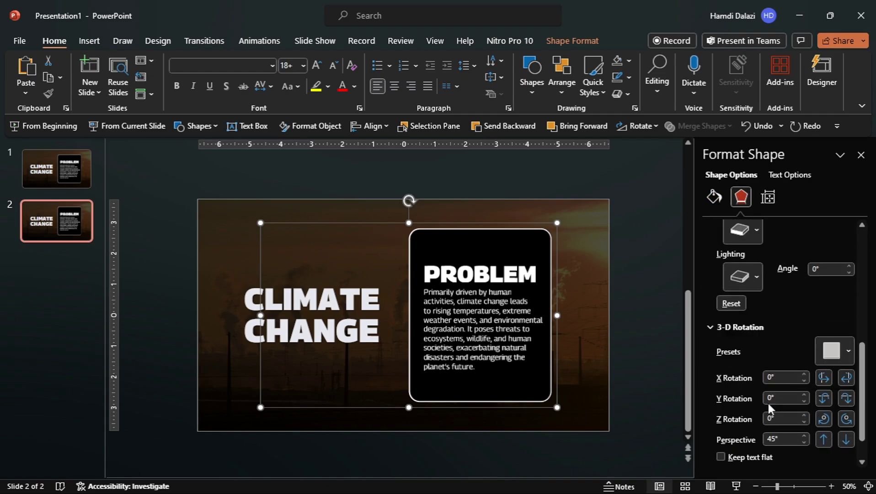
pyautogui.click(768, 376)
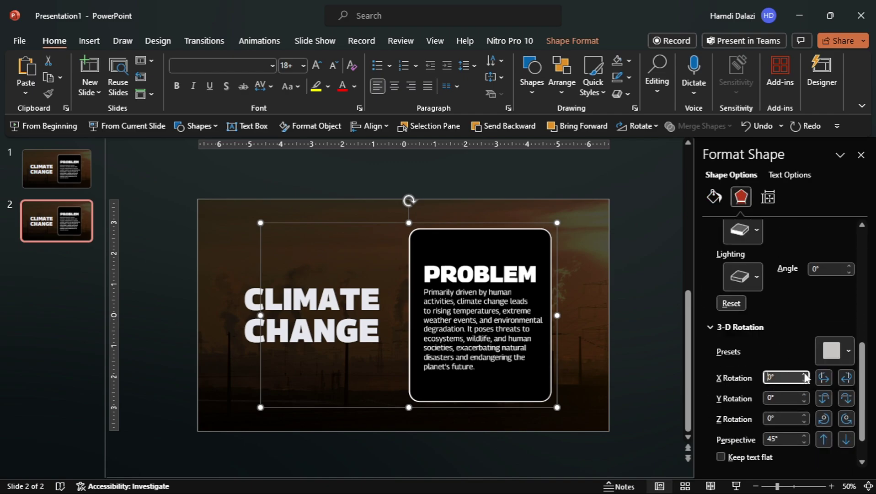
pyautogui.write('8')
pyautogui.press('Return')
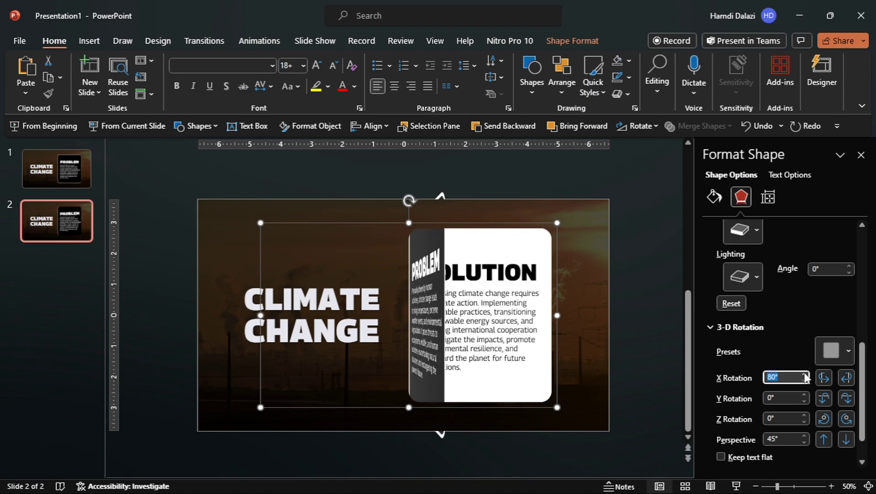
pyautogui.click(804, 374)
pyautogui.click(805, 375)
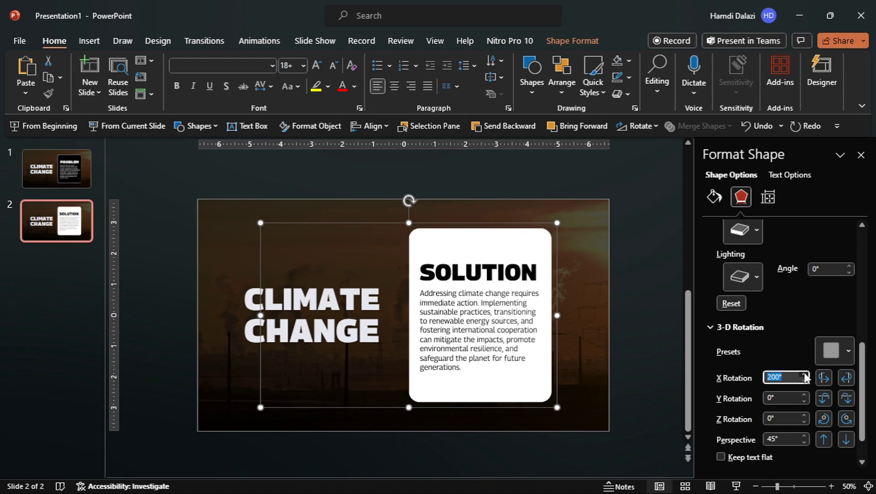
pyautogui.click(804, 375)
pyautogui.click(804, 375)
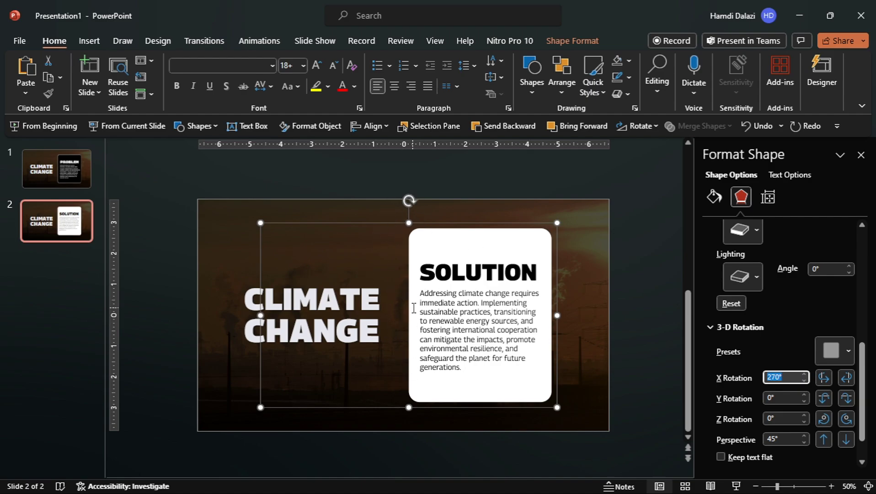
# Apply Morph to slides 1 and 2 and start shortening its duration to 01.00.
pyautogui.keyDown('ctrl'); pyautogui.click(69, 169); pyautogui.keyUp('ctrl')
pyautogui.click(213, 42)
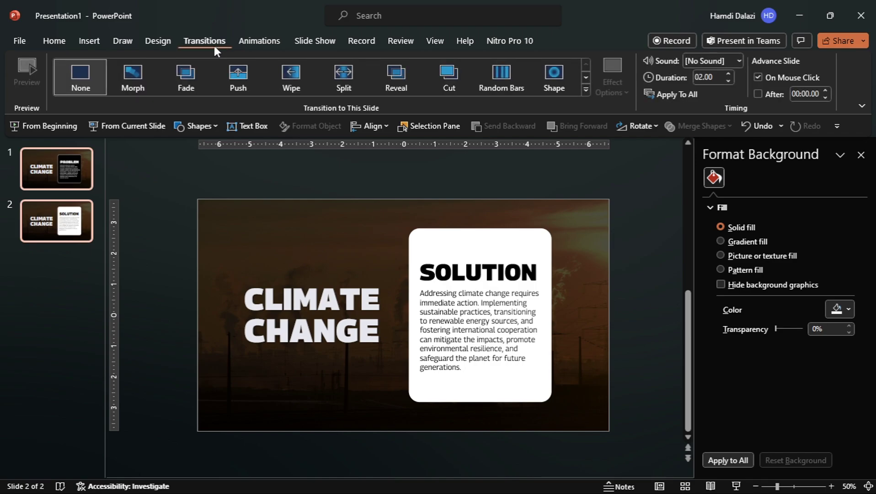
pyautogui.click(149, 73)
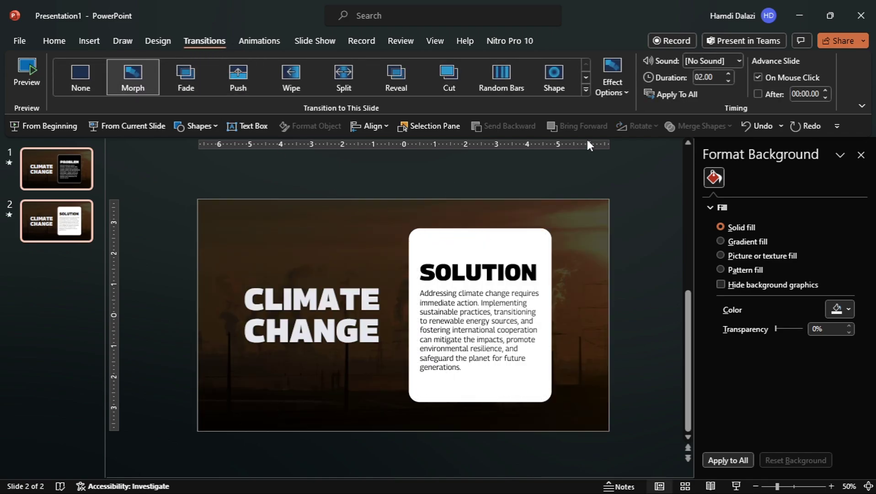
pyautogui.click(716, 78)
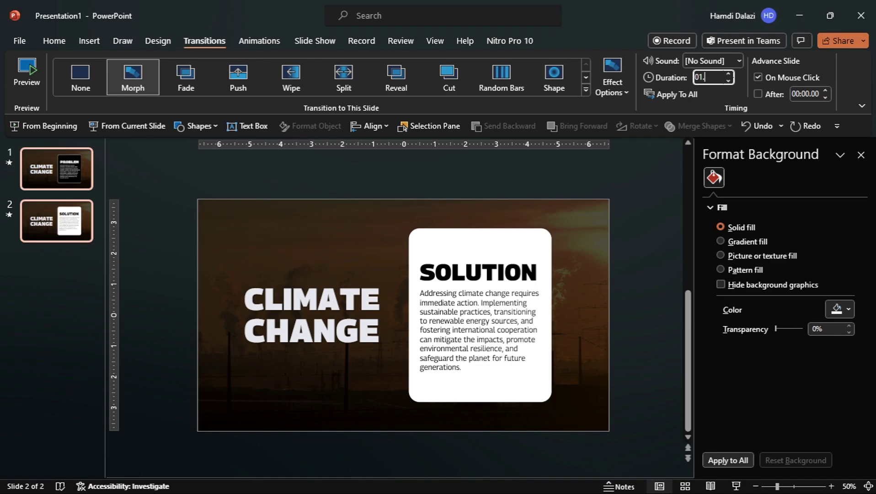